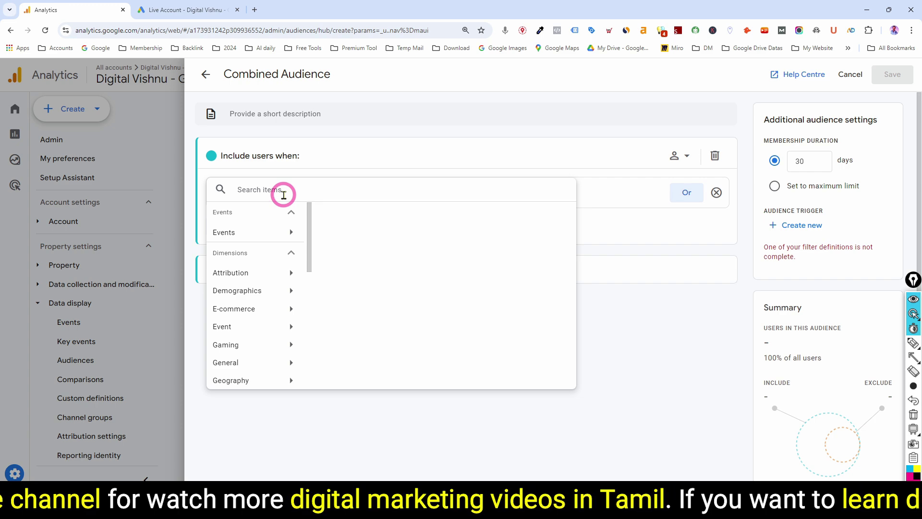
Choose the Page location dimension for the first include condition of the Combined Audience.
{"action": "scroll", "coordinate": [261, 334], "scroll_direction": "down", "scroll_amount": 3}
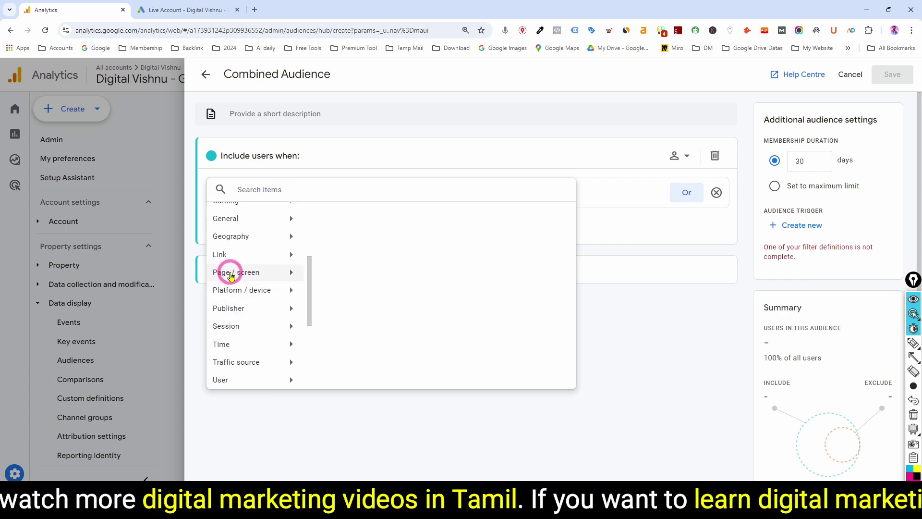
{"action": "left_click", "coordinate": [290, 272]}
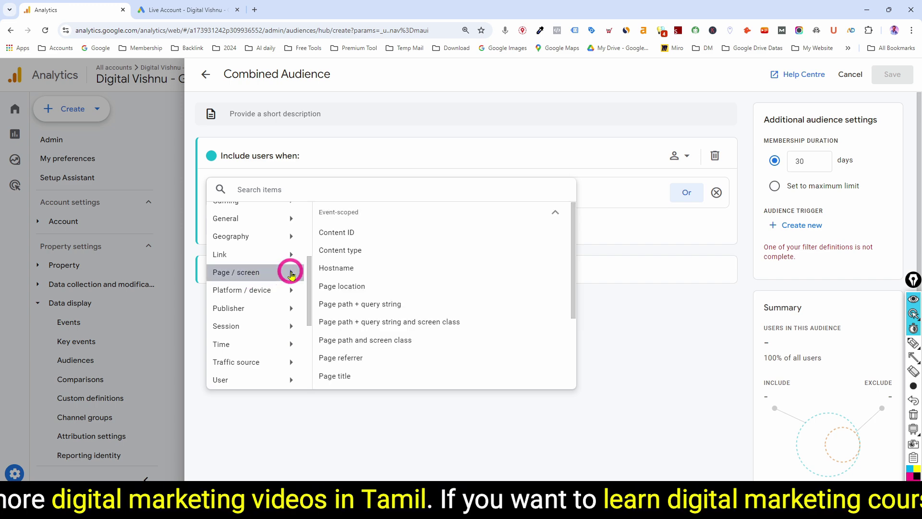
{"action": "left_click", "coordinate": [353, 287]}
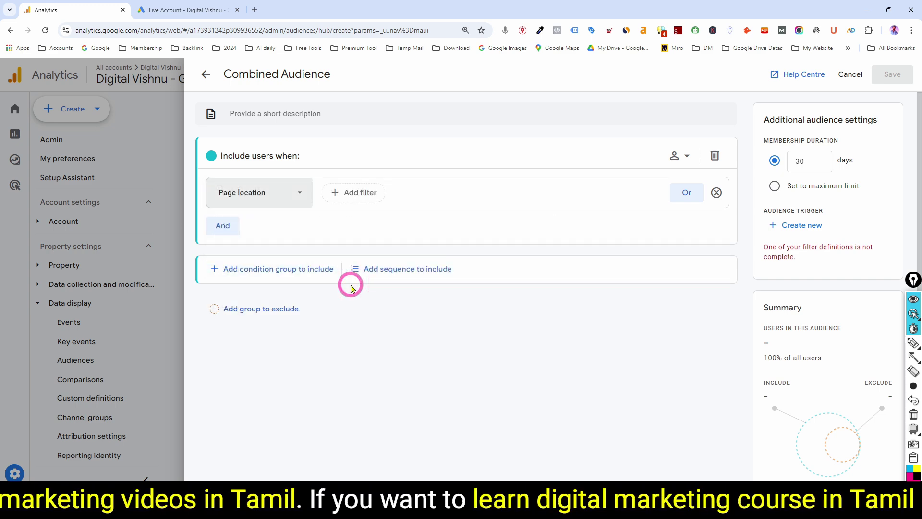
{"action": "left_click", "coordinate": [361, 194]}
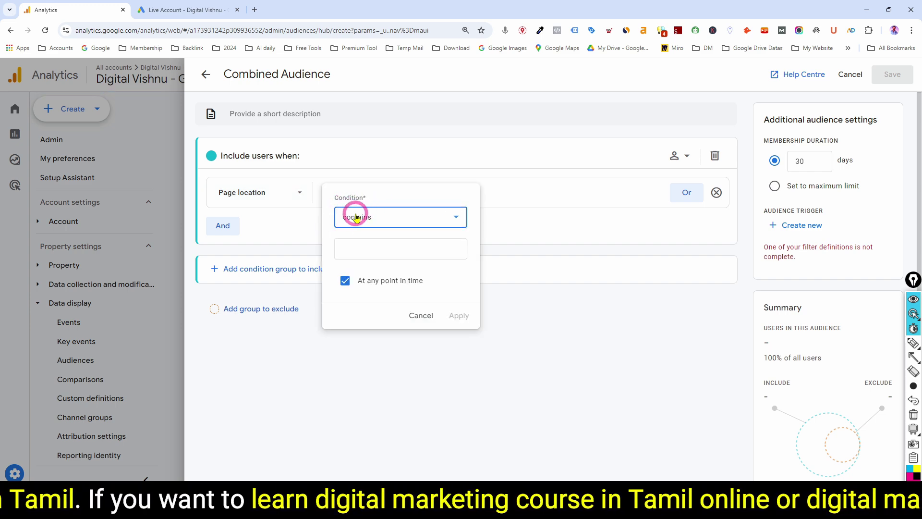
{"action": "left_click", "coordinate": [350, 222]}
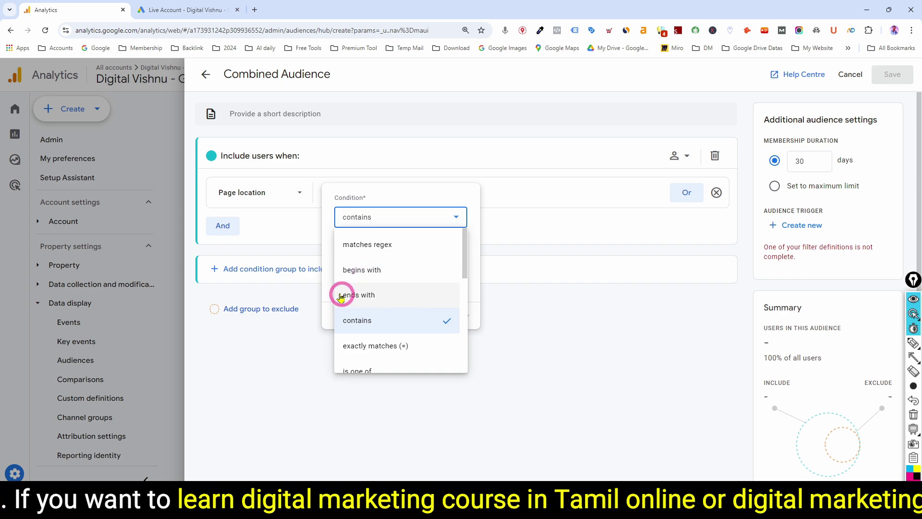
{"action": "scroll", "coordinate": [389, 317], "scroll_direction": "down", "scroll_amount": 1}
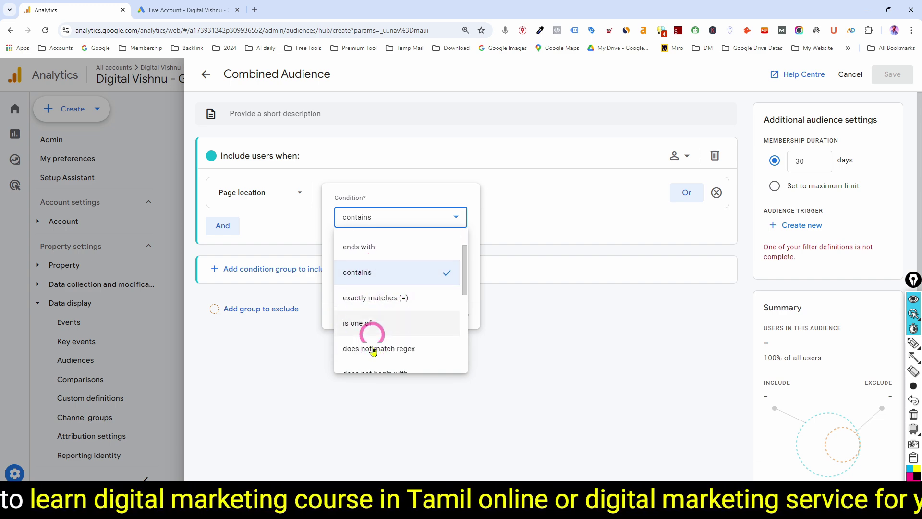
{"action": "scroll", "coordinate": [362, 313], "scroll_direction": "up", "scroll_amount": 1}
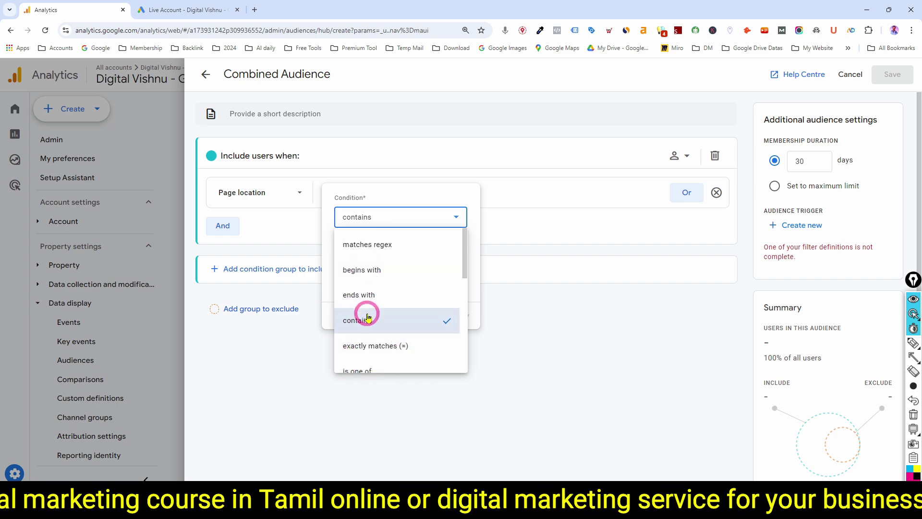
{"action": "left_click", "coordinate": [376, 346]}
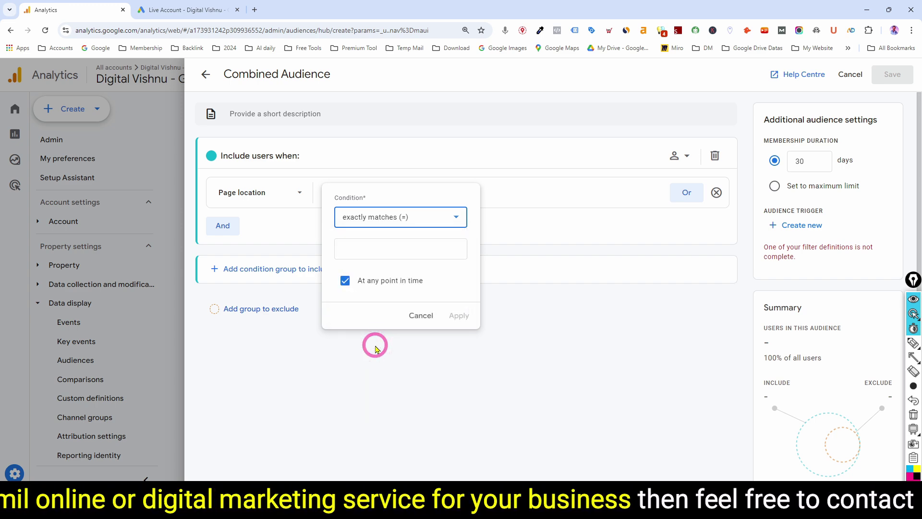
{"action": "left_click", "coordinate": [353, 245]}
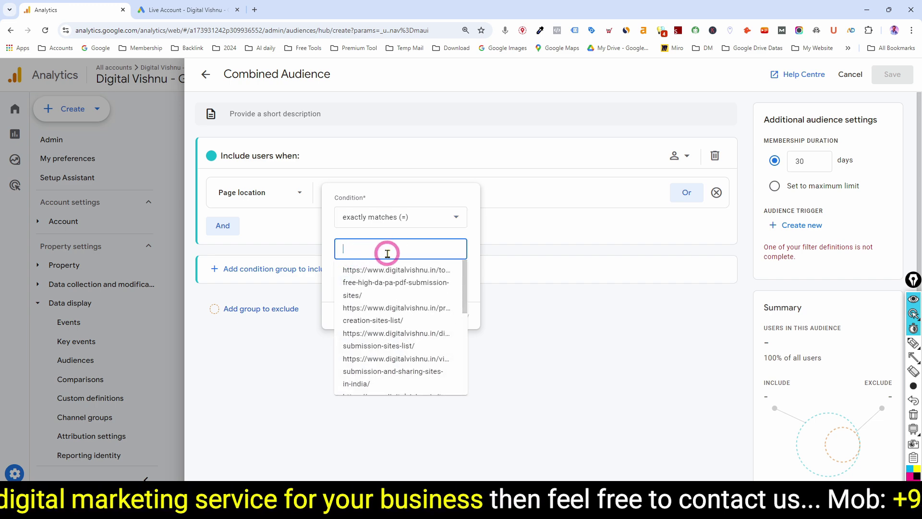
{"action": "type", "text": "https://www.digitalvishnu.in"}
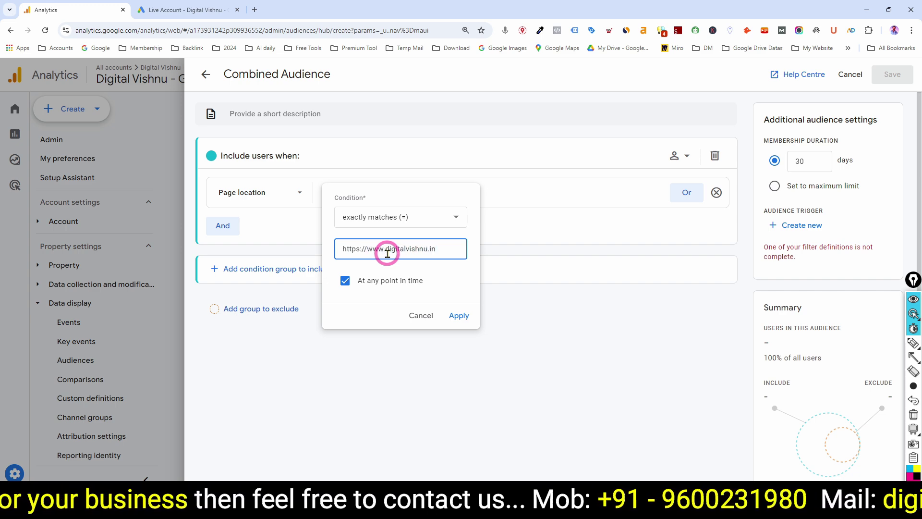
{"action": "left_click", "coordinate": [458, 249]}
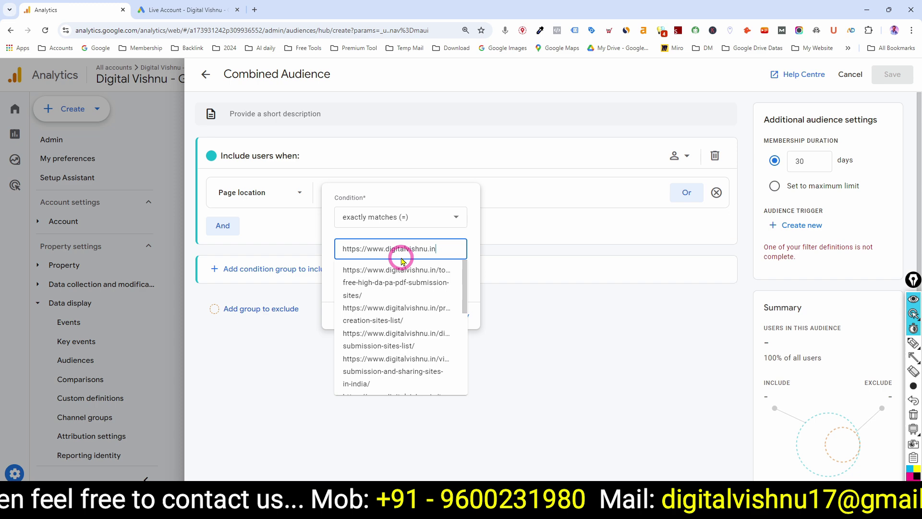
{"action": "scroll", "coordinate": [415, 320], "scroll_direction": "down", "scroll_amount": 5}
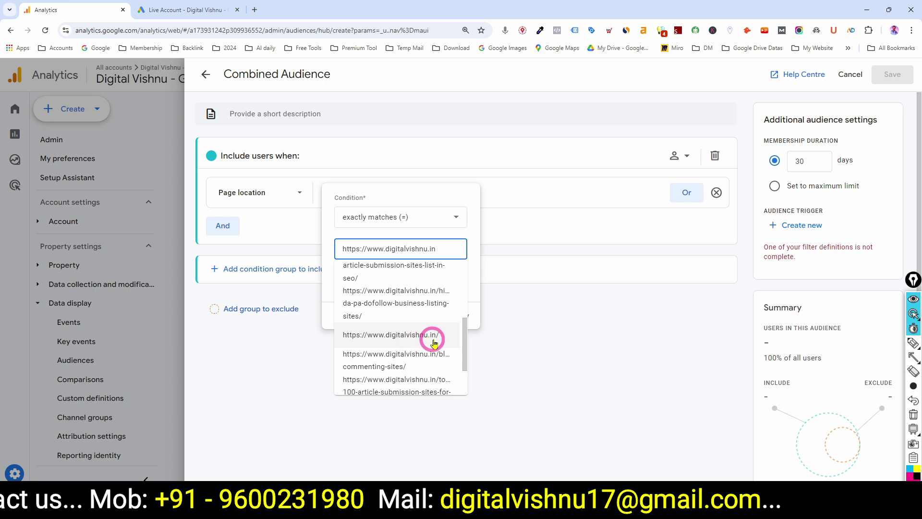
{"action": "left_click", "coordinate": [368, 335]}
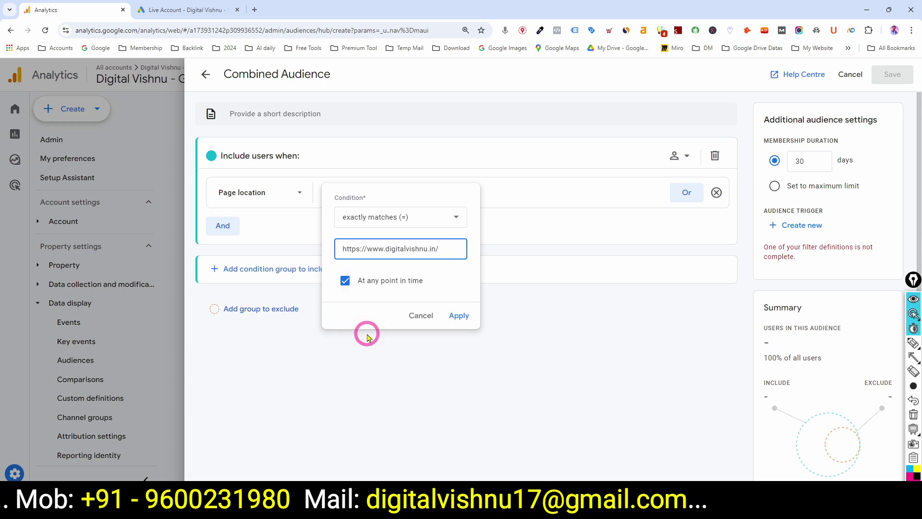
{"action": "left_click", "coordinate": [459, 315]}
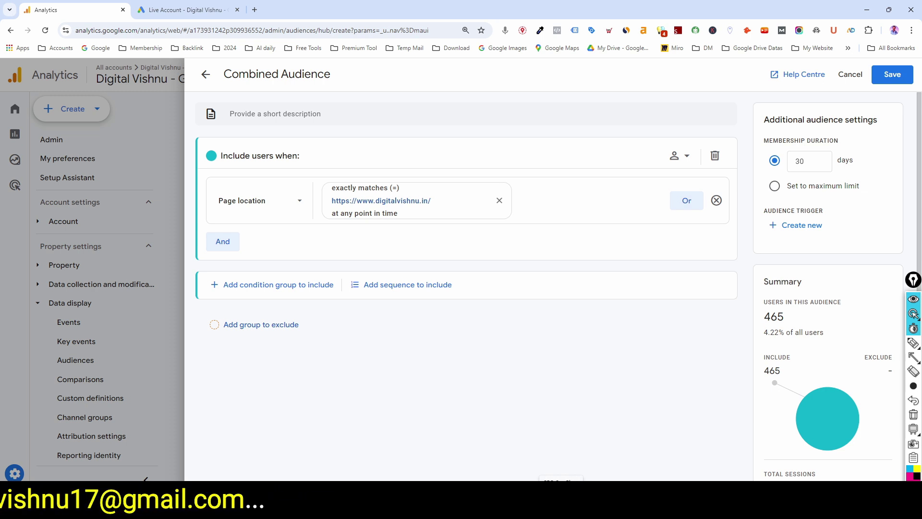
Add a second AND condition using the Page location dimension and start a filter for it.
{"action": "left_click", "coordinate": [223, 242]}
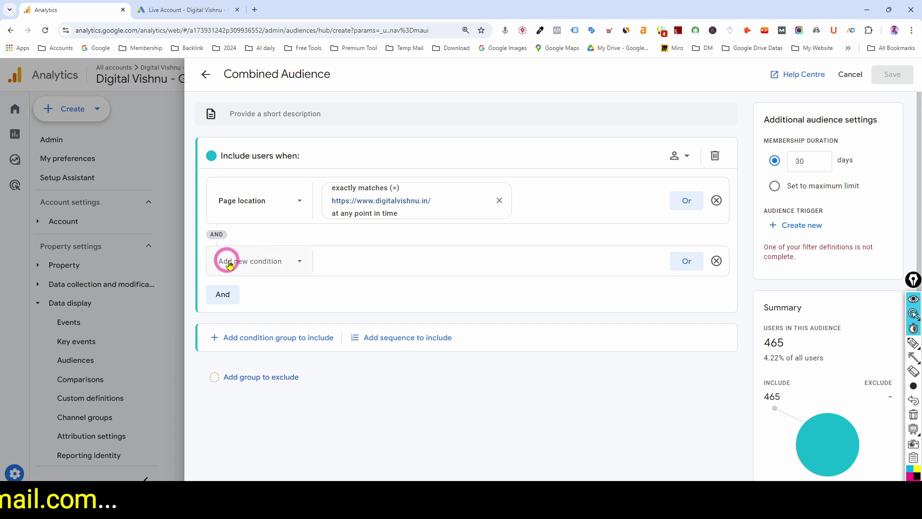
{"action": "left_click", "coordinate": [265, 261]}
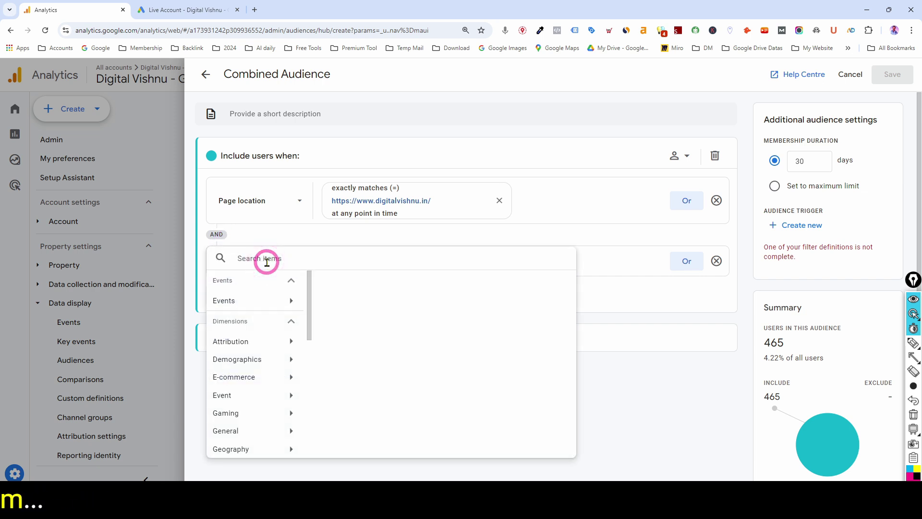
{"action": "scroll", "coordinate": [249, 412], "scroll_direction": "down", "scroll_amount": 2}
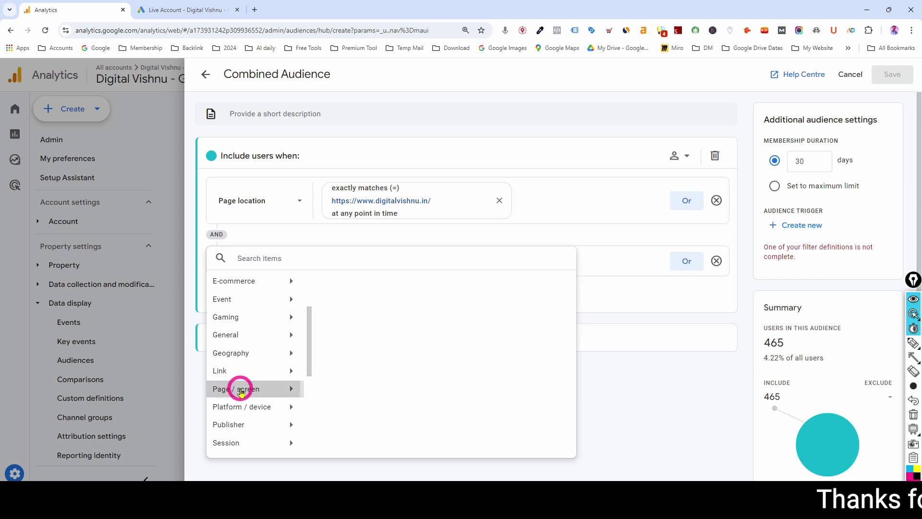
{"action": "left_click", "coordinate": [241, 390]}
{"action": "left_click", "coordinate": [352, 355]}
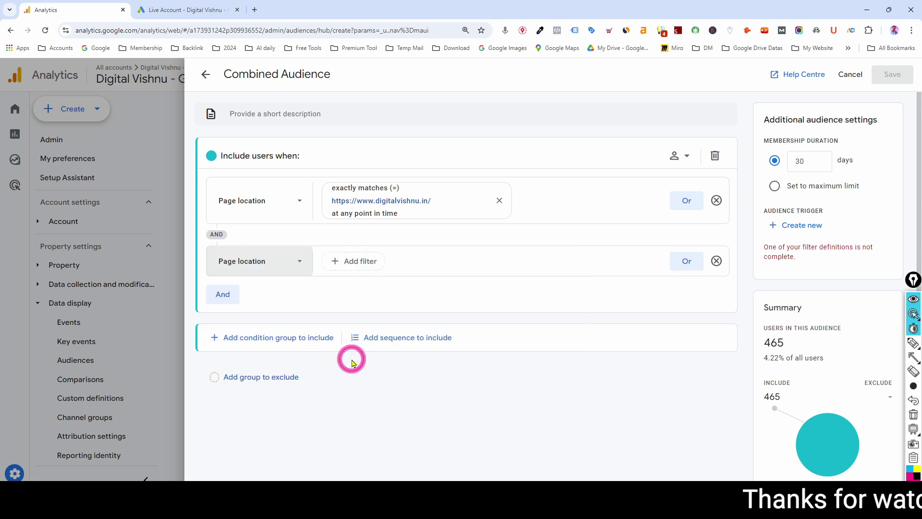
{"action": "left_click", "coordinate": [356, 261]}
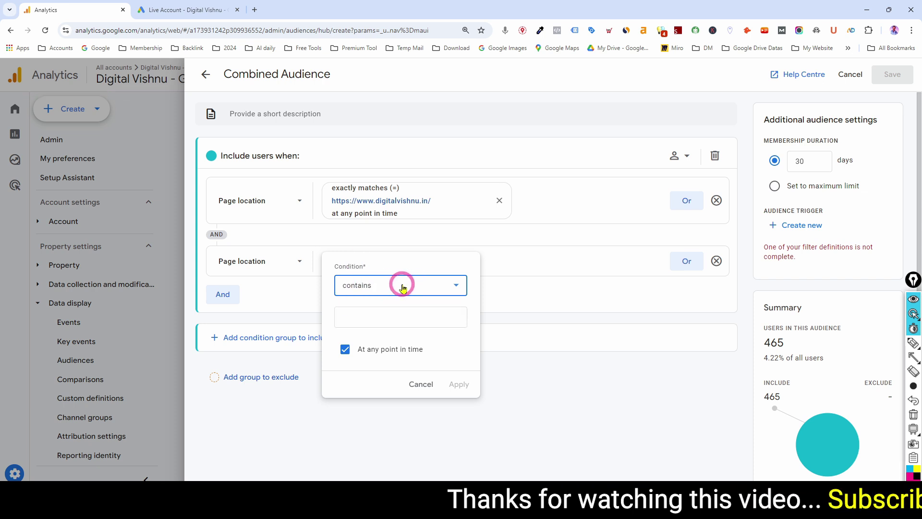
Open digitalvishnu.in in a new browser tab, go to its DM Course page and copy the page's URL.
{"action": "left_click", "coordinate": [254, 10]}
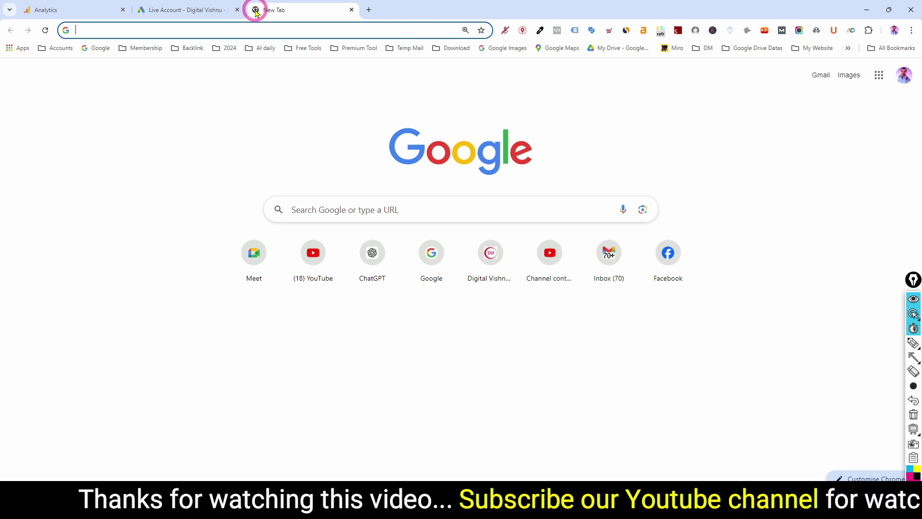
{"action": "type", "text": "digitalvishn"}
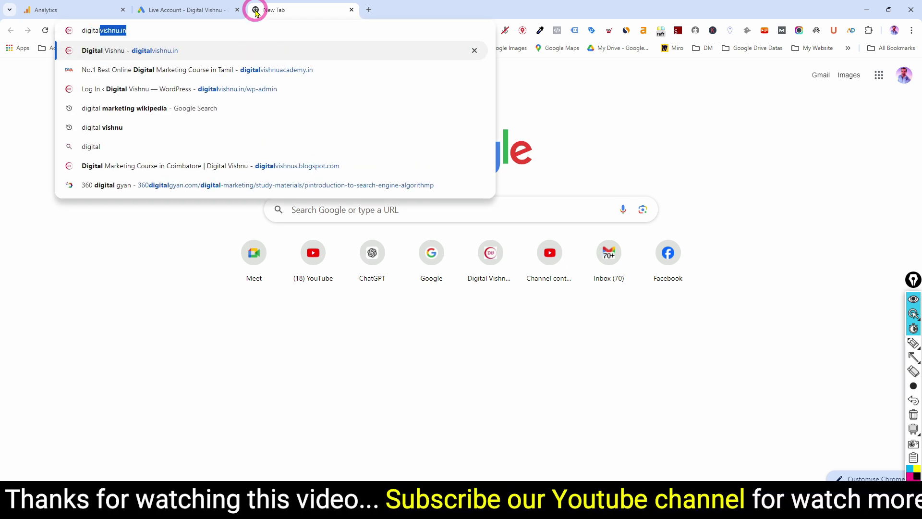
{"action": "type", "text": "u"}
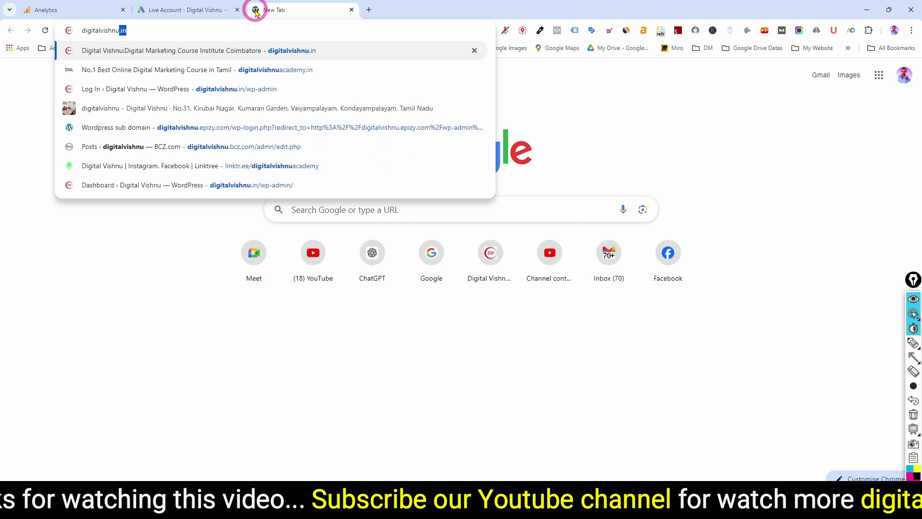
{"action": "key", "text": "Return"}
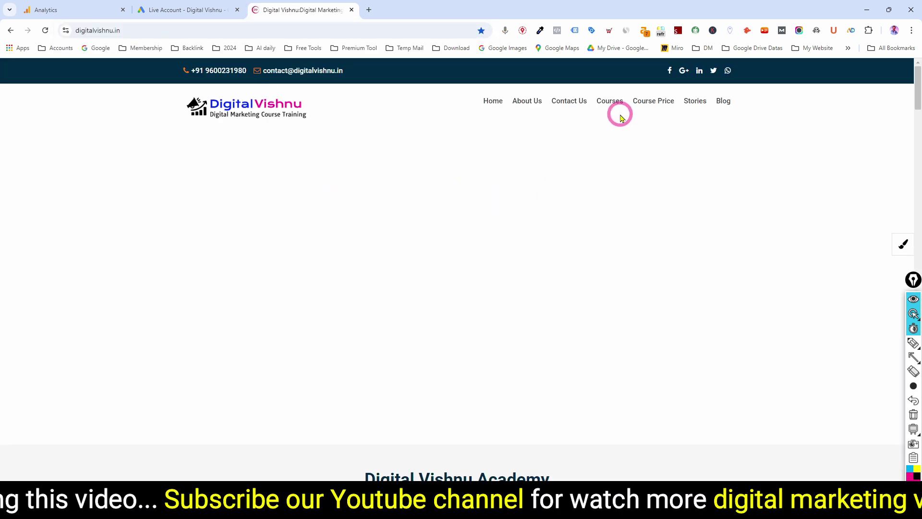
{"action": "mouse_move", "coordinate": [609, 103]}
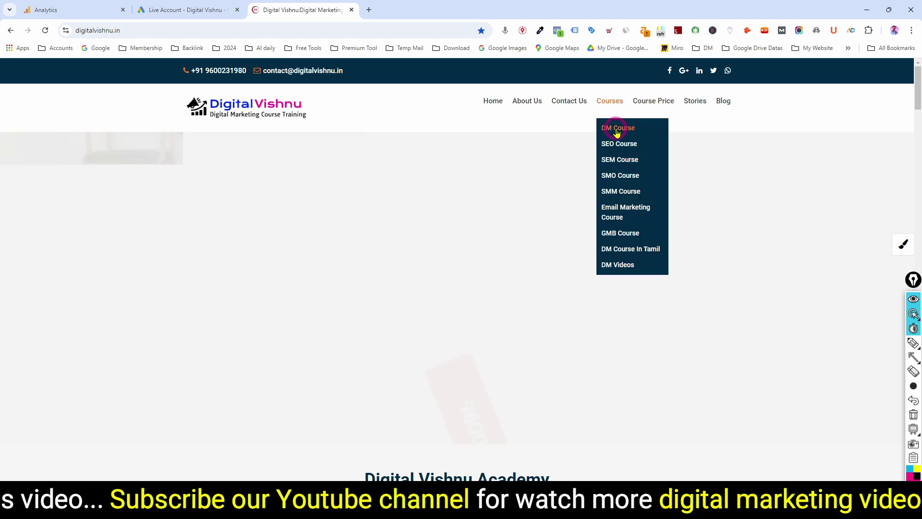
{"action": "left_click", "coordinate": [617, 130]}
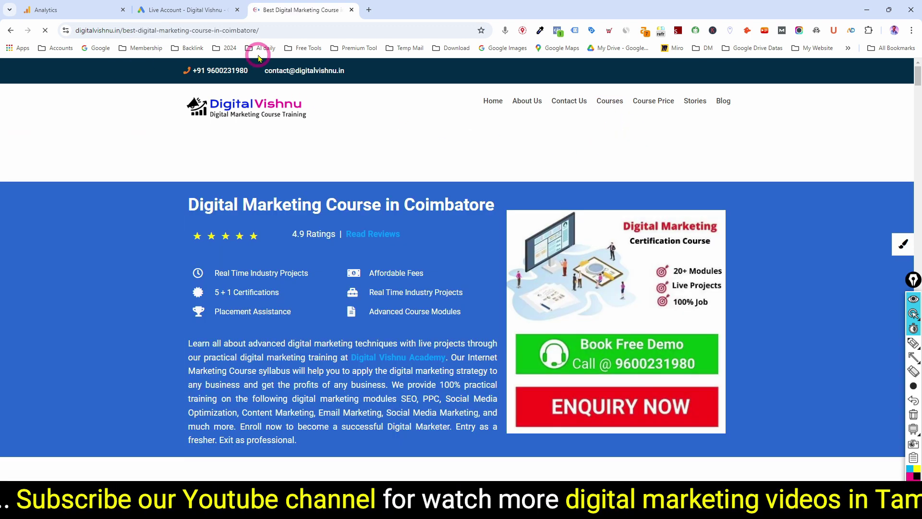
{"action": "left_click", "coordinate": [284, 31]}
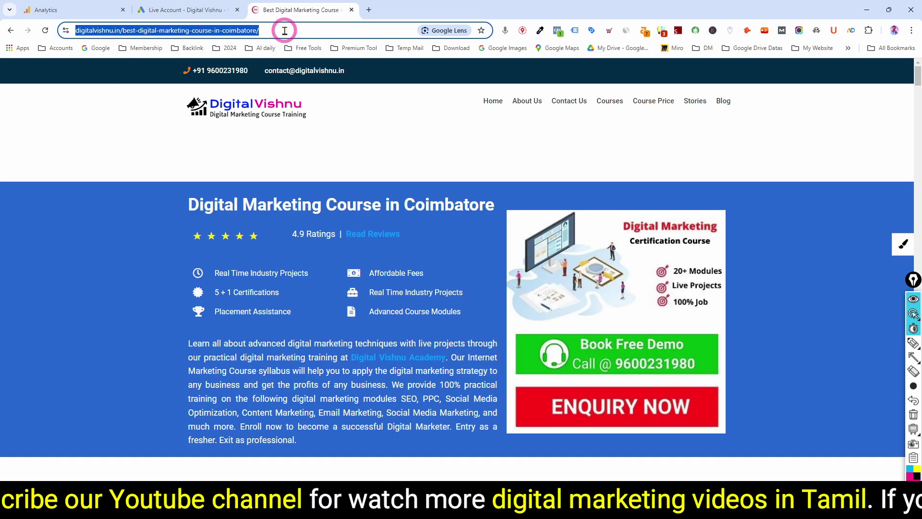
Back in Analytics, filter the second Page location condition to exactly match the copied best-digital-marketing-course-in-coimbatore URL at any point in time.
{"action": "left_click", "coordinate": [30, 10]}
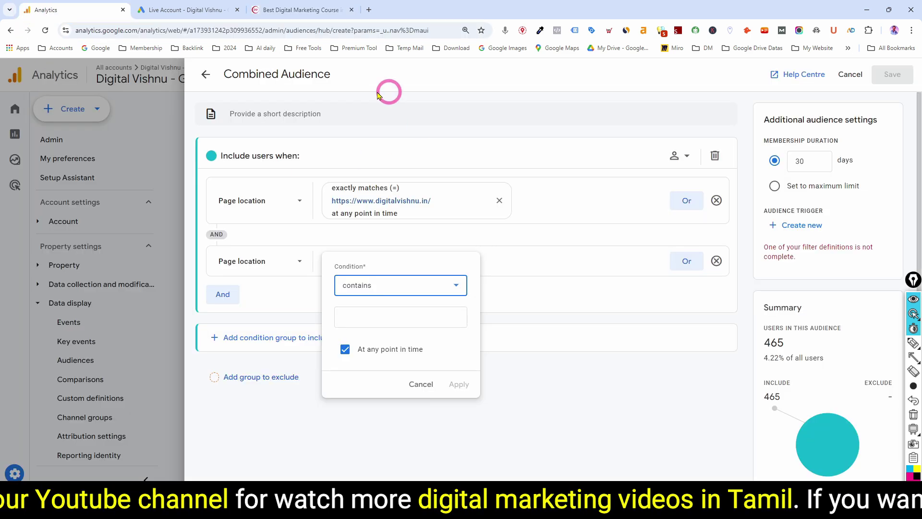
{"action": "left_click", "coordinate": [398, 284]}
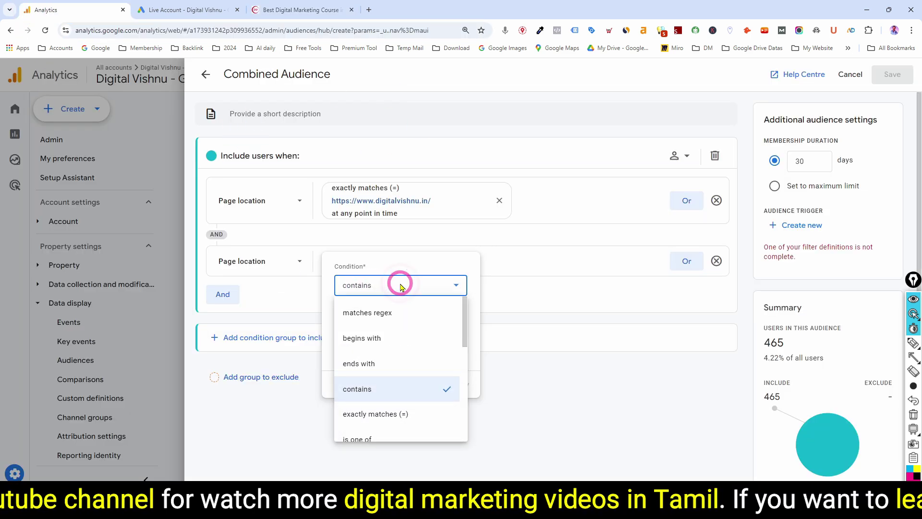
{"action": "scroll", "coordinate": [389, 373], "scroll_direction": "down", "scroll_amount": 1}
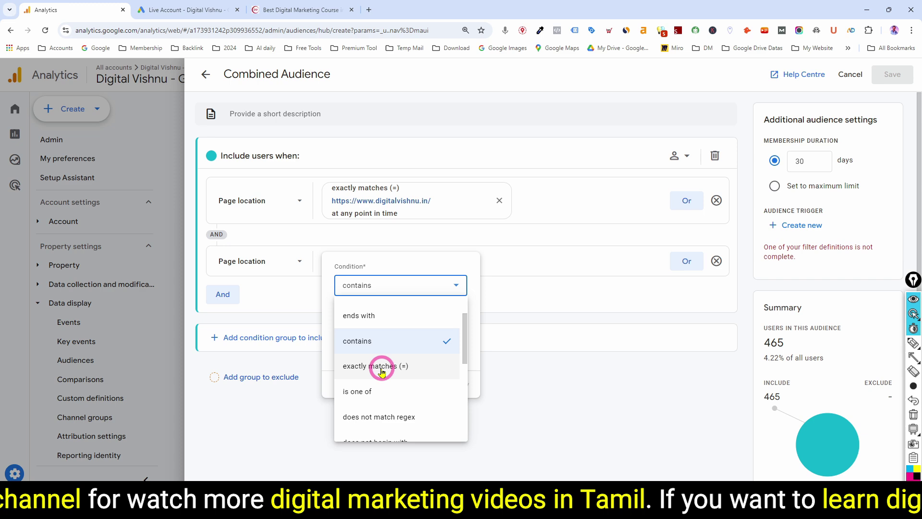
{"action": "left_click", "coordinate": [383, 367]}
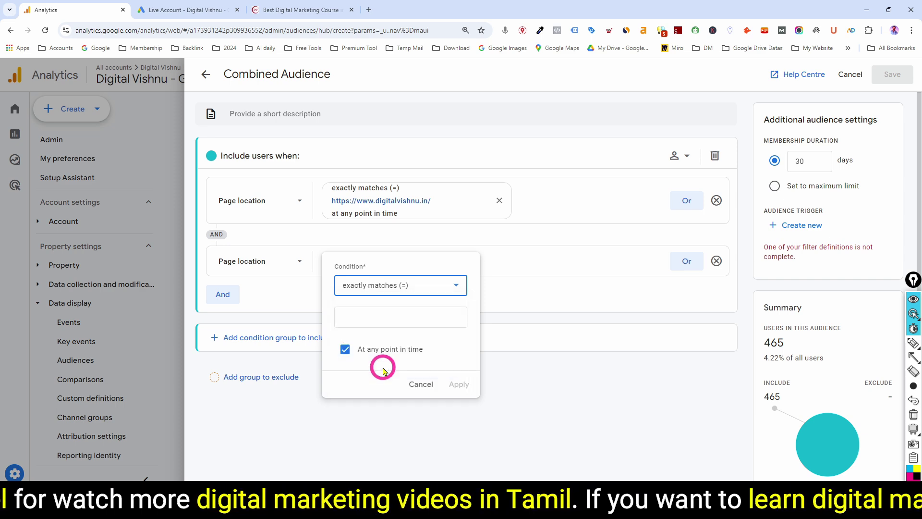
{"action": "left_click", "coordinate": [369, 318]}
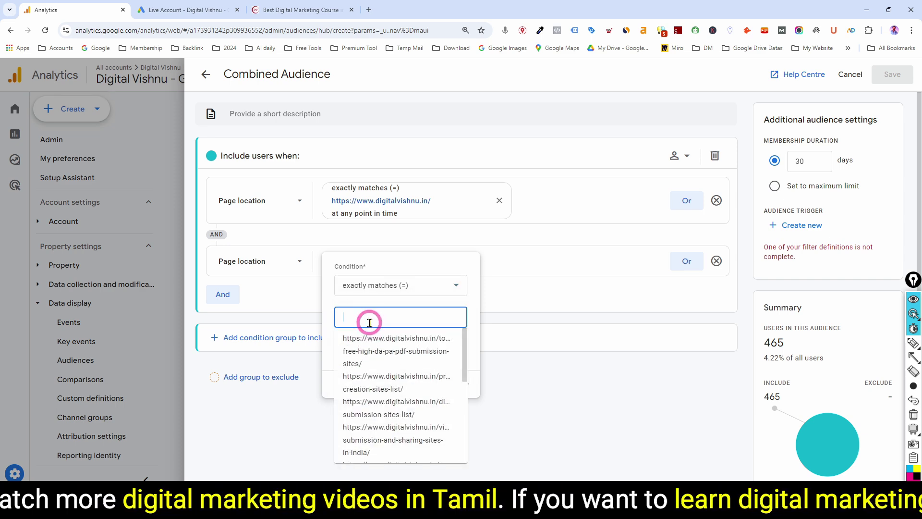
{"action": "key", "text": "ctrl+v"}
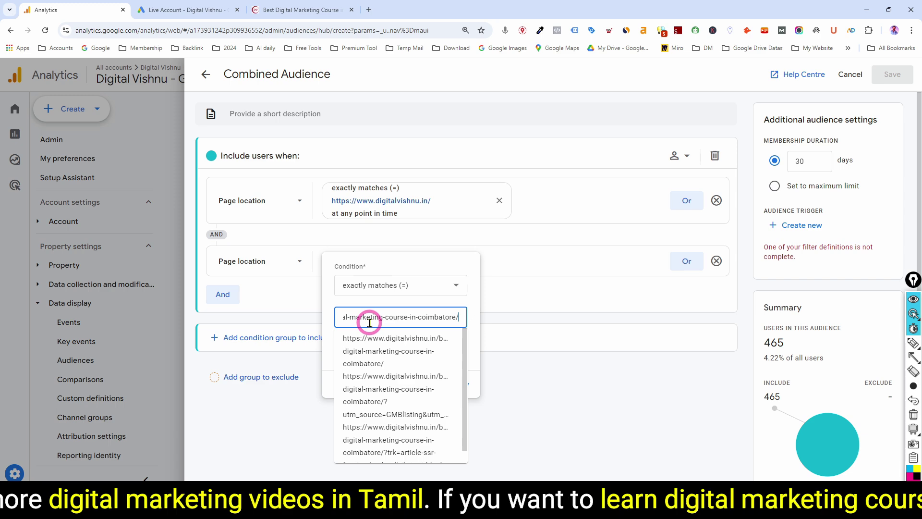
{"action": "left_click", "coordinate": [398, 345]}
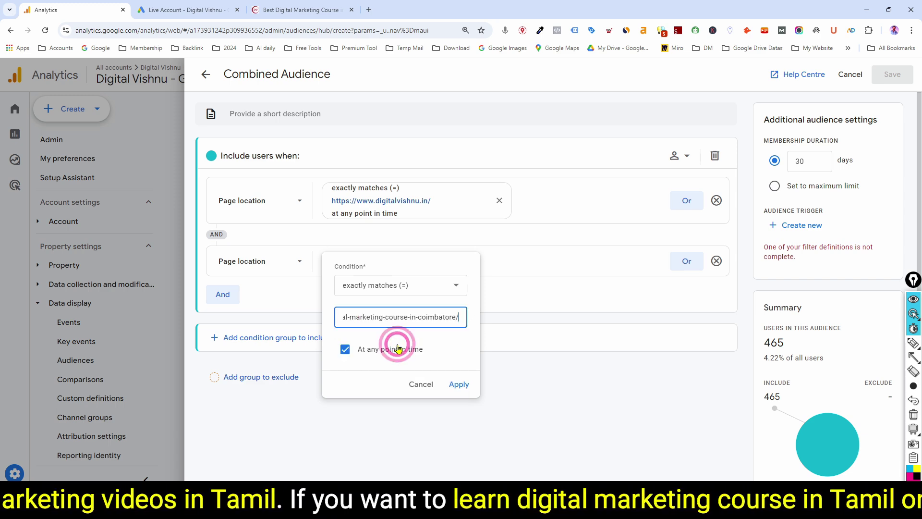
{"action": "left_click", "coordinate": [460, 384]}
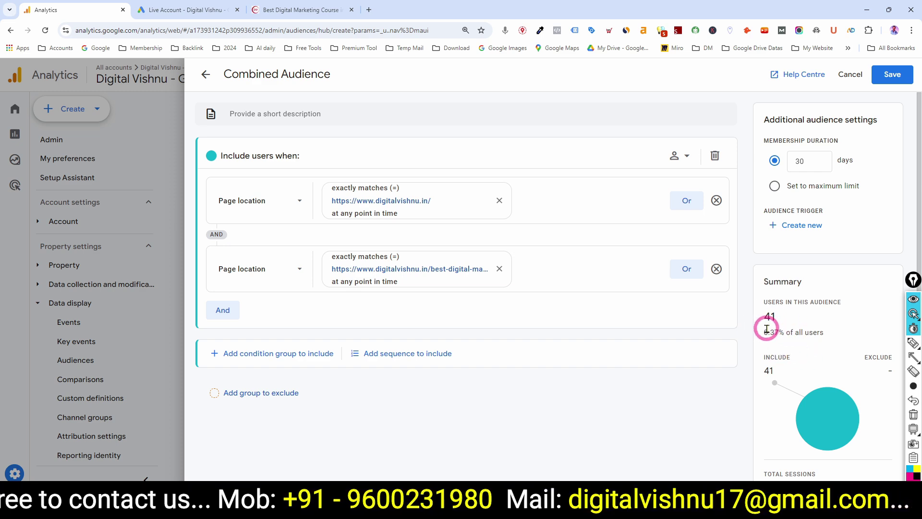
Remove the second Page location condition, the one matching the course page, from the include group.
{"action": "left_click", "coordinate": [717, 269]}
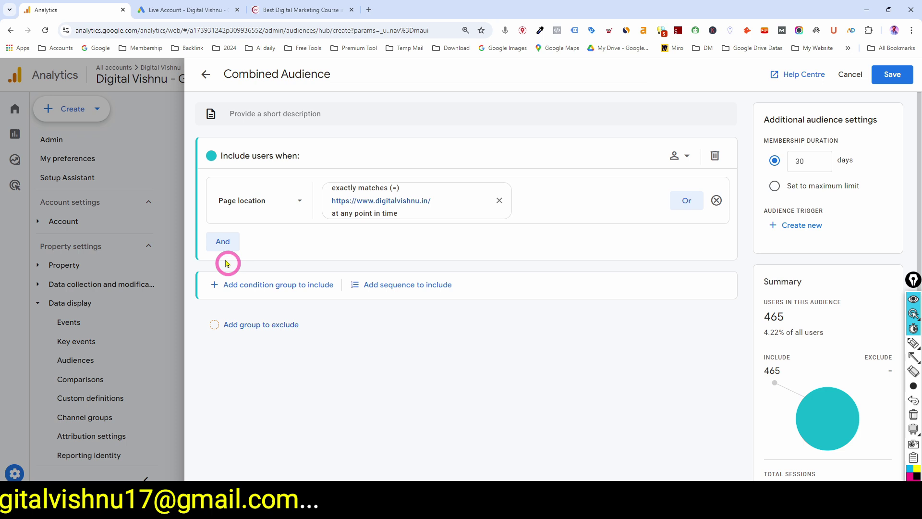
Add a second AND condition to the include group using the Page location dimension.
{"action": "left_click", "coordinate": [224, 241]}
{"action": "left_click", "coordinate": [274, 261]}
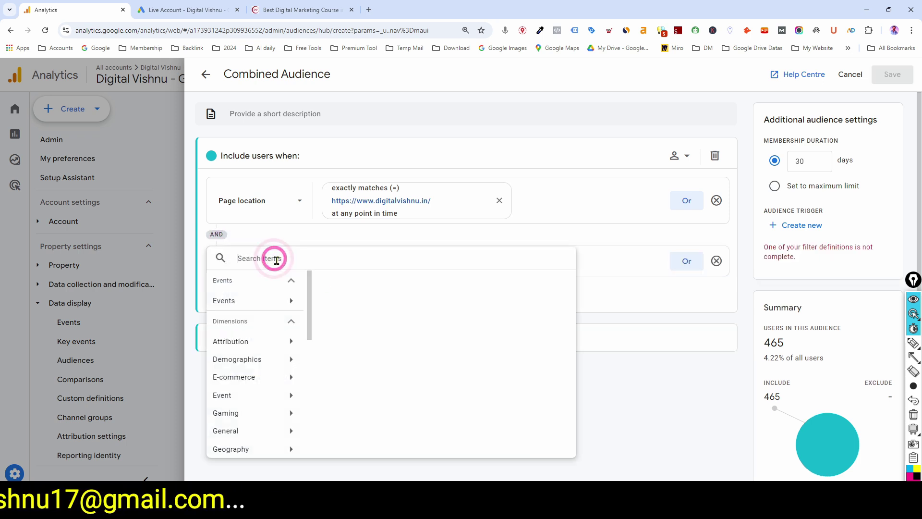
{"action": "scroll", "coordinate": [241, 416], "scroll_direction": "down", "scroll_amount": 4}
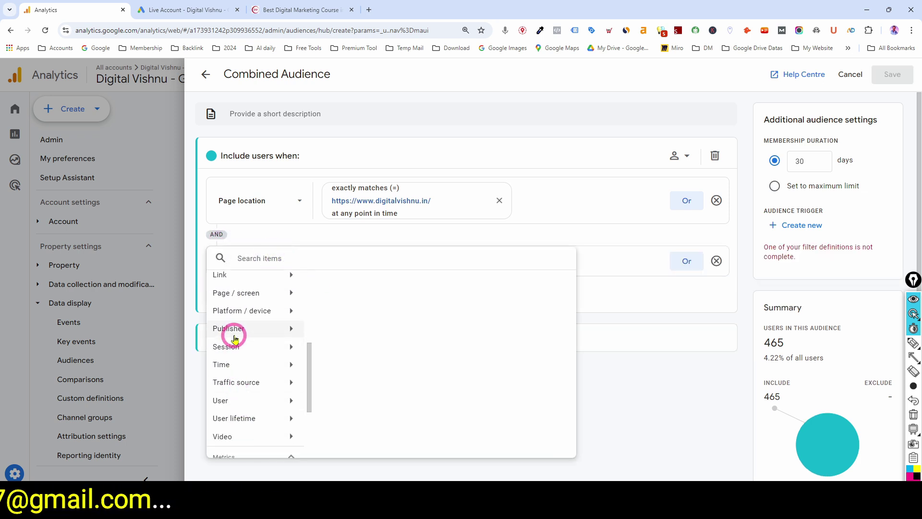
{"action": "left_click", "coordinate": [254, 294]}
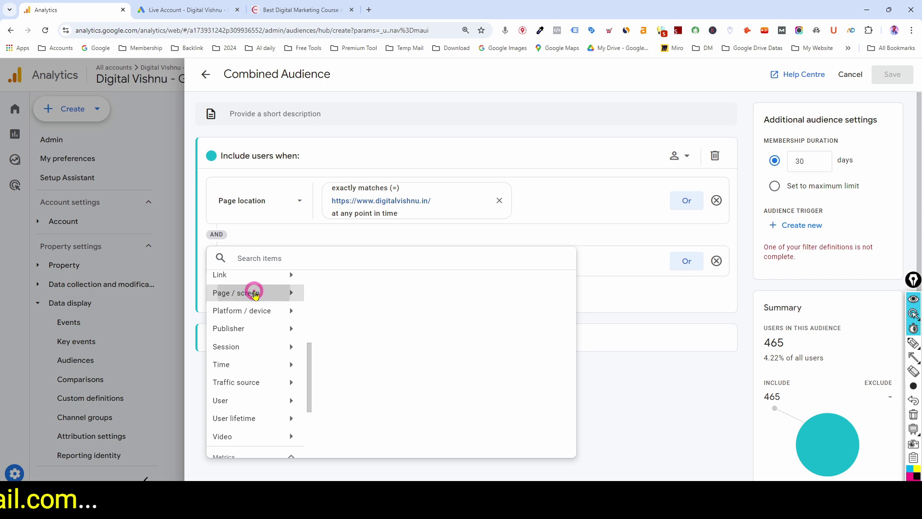
{"action": "left_click", "coordinate": [351, 358]}
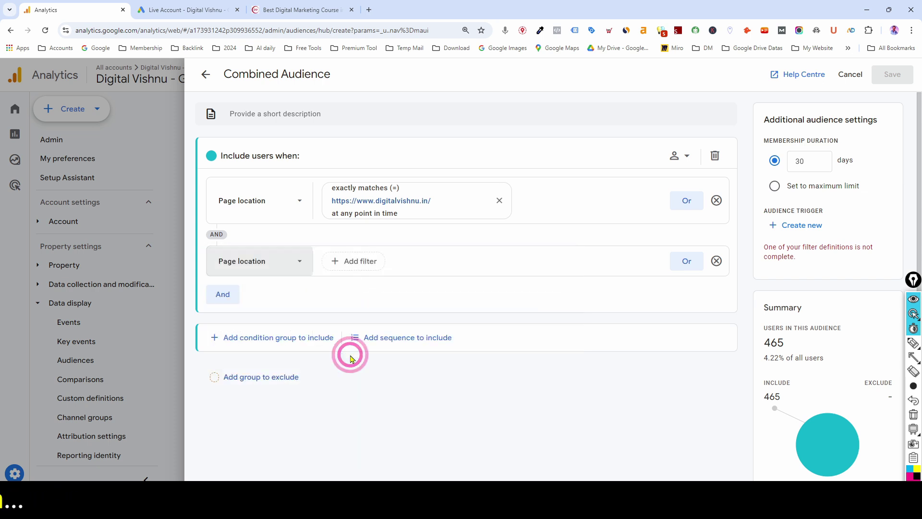
Filter the new Page location condition to exactly match the digitalvishnu.in best-digital-marketing-course-in-coimbatore URL at any point in time, and save the audience.
{"action": "left_click", "coordinate": [355, 264]}
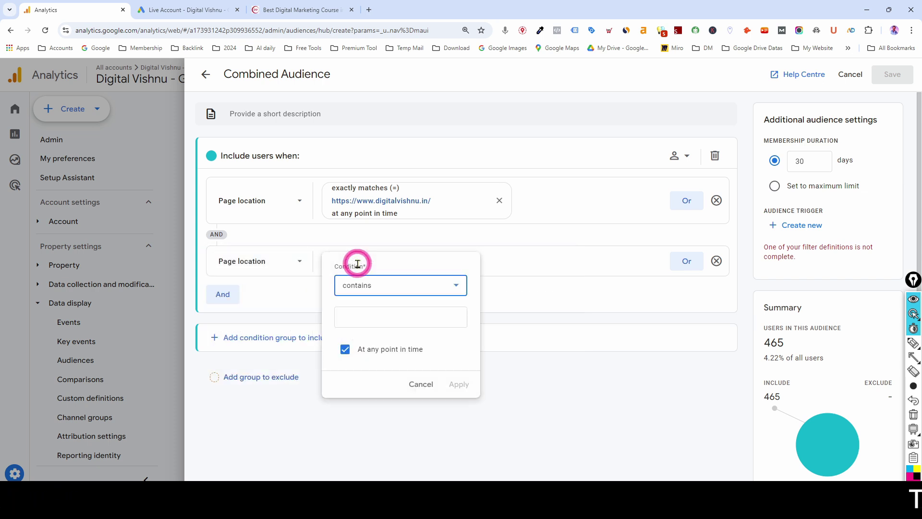
{"action": "left_click", "coordinate": [373, 286]}
{"action": "left_click", "coordinate": [382, 414]}
{"action": "left_click", "coordinate": [389, 319]}
{"action": "type", "text": "https://www.digitalvishnu.in/digital-marketing-course-in-coimbatore/"}
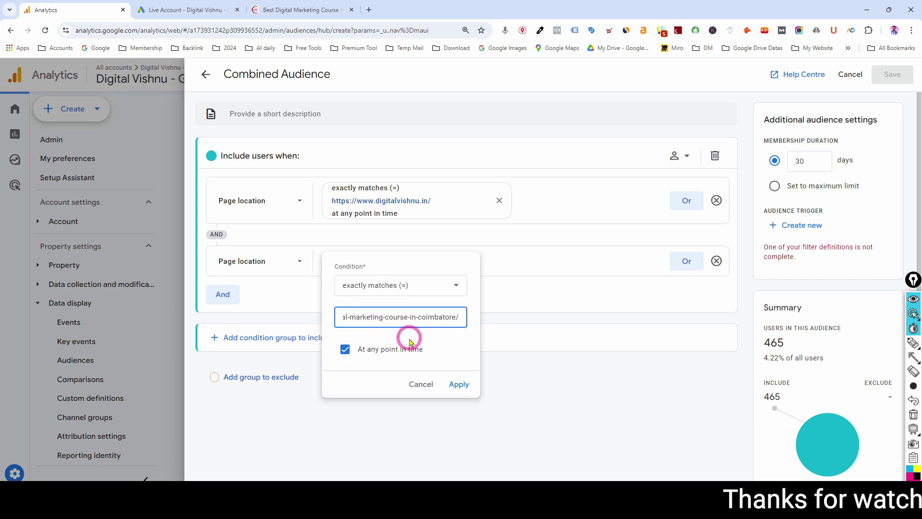
{"action": "left_click", "coordinate": [412, 341]}
{"action": "left_click", "coordinate": [459, 385]}
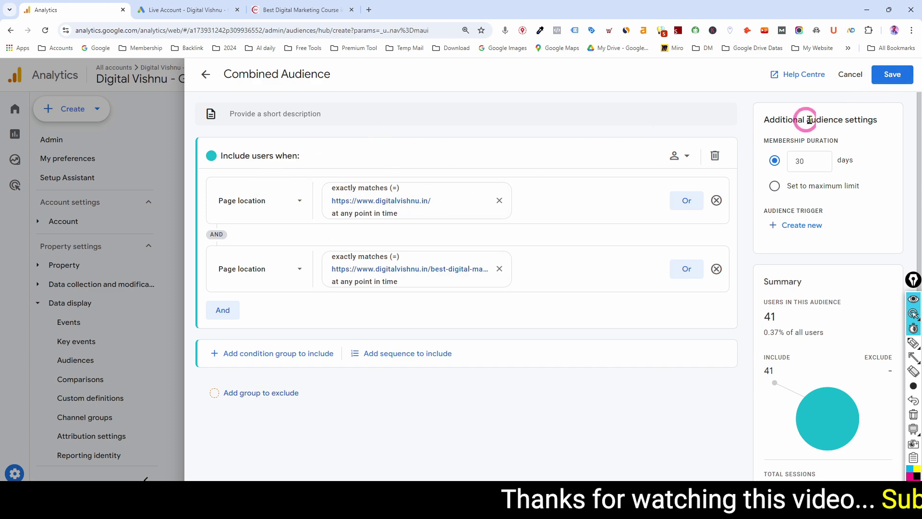
{"action": "left_click", "coordinate": [893, 74]}
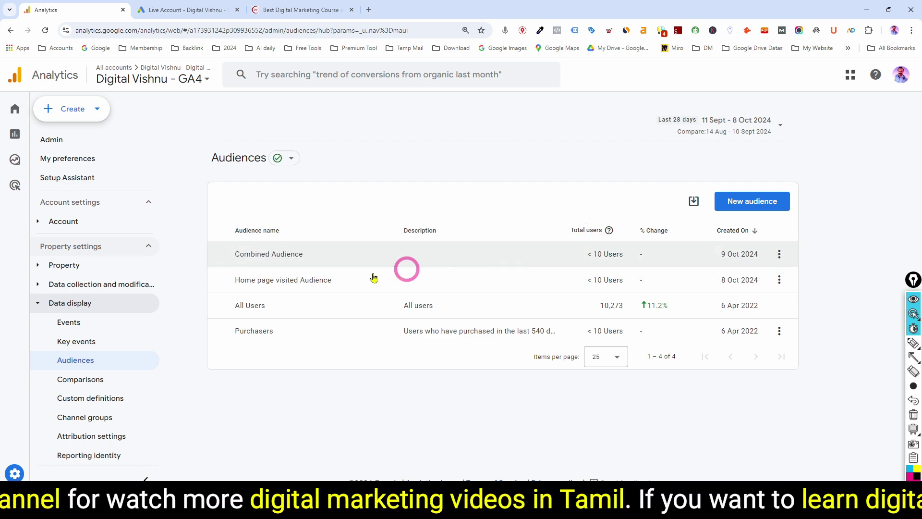
Permanently archive Combined Audience from the audience list.
{"action": "left_click", "coordinate": [780, 255]}
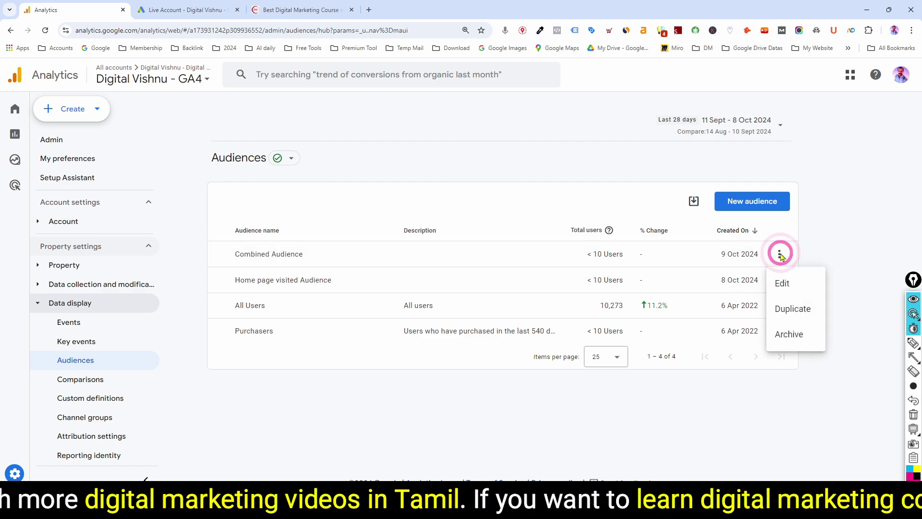
{"action": "left_click", "coordinate": [788, 336]}
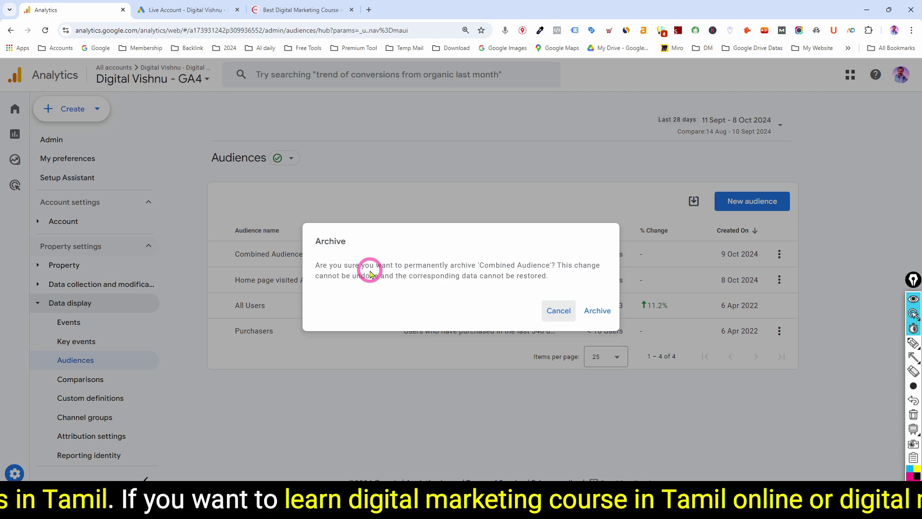
{"action": "left_click", "coordinate": [597, 311]}
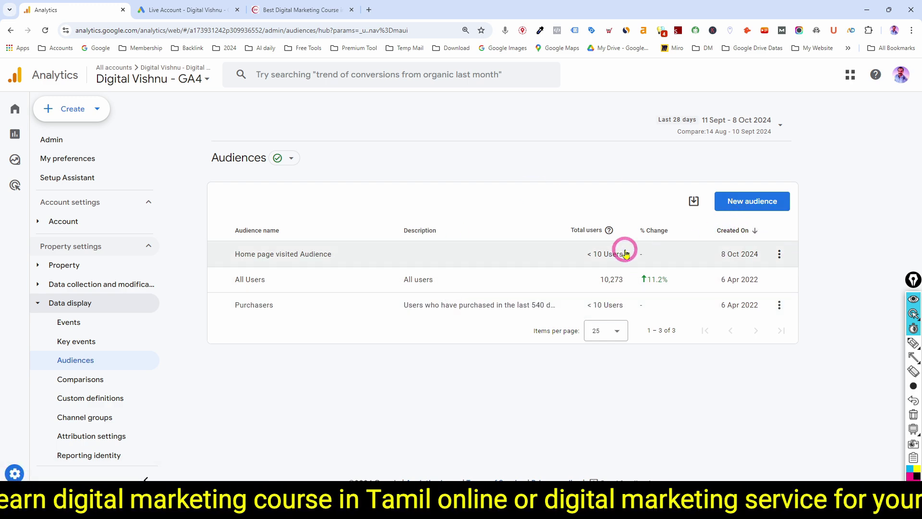
Check the geography audience example in the Google Docs notes and return to Analytics.
{"action": "mouse_move", "coordinate": [694, 509]}
{"action": "left_click", "coordinate": [694, 479]}
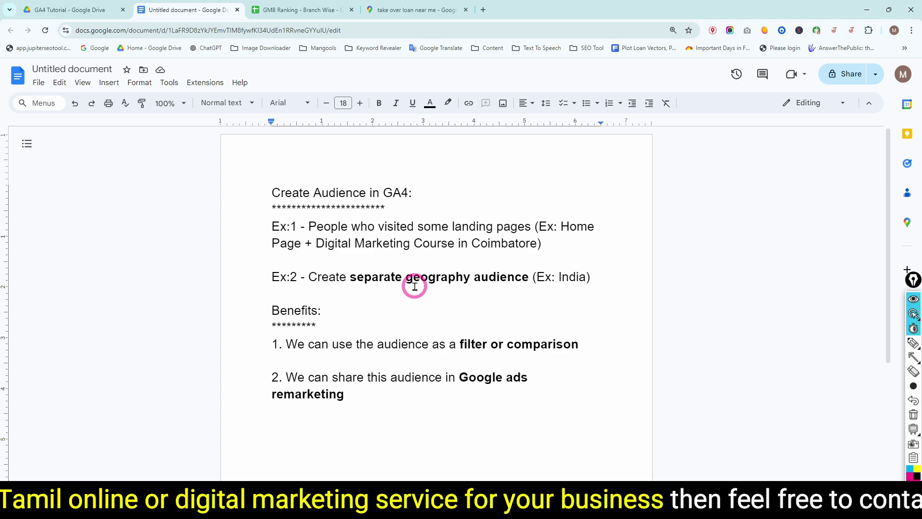
{"action": "mouse_move", "coordinate": [398, 508]}
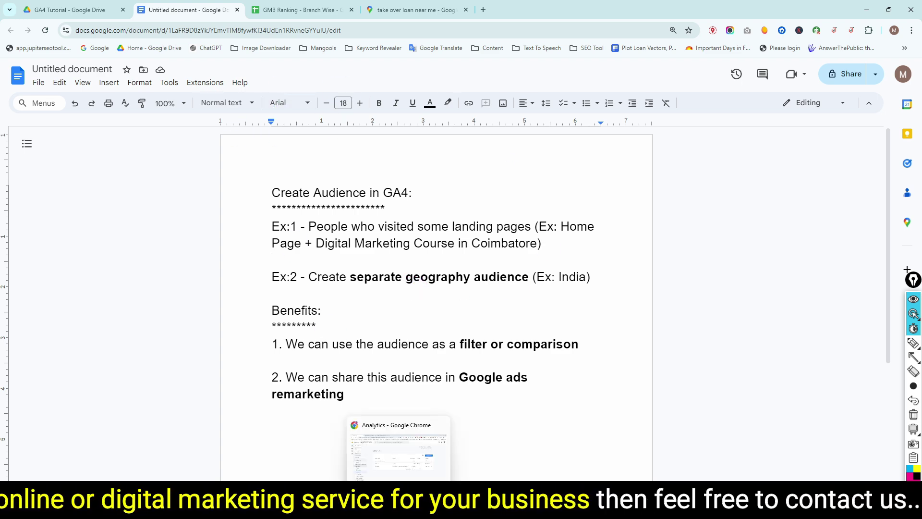
{"action": "left_click", "coordinate": [385, 464]}
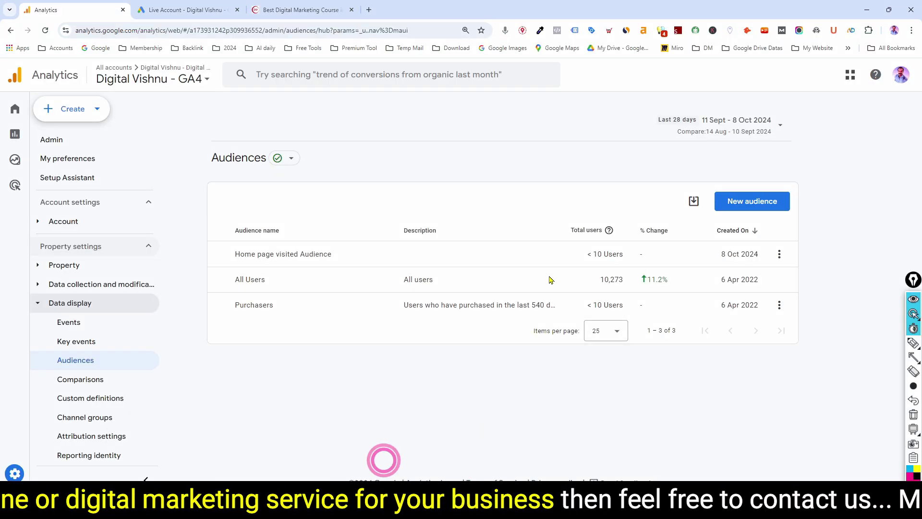
Start a custom audience from scratch, name it Audience from india and open the dimension choices for its first condition.
{"action": "left_click", "coordinate": [744, 203]}
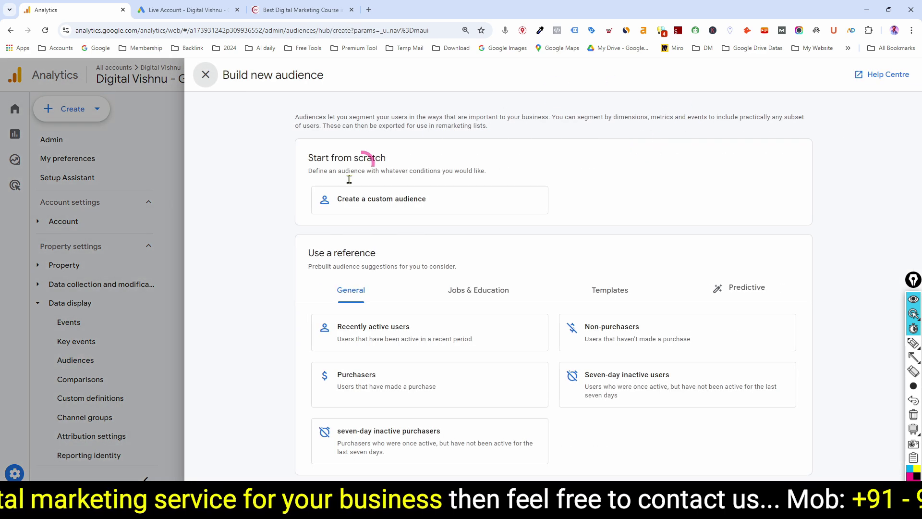
{"action": "left_click", "coordinate": [374, 204]}
{"action": "left_click", "coordinate": [277, 78]}
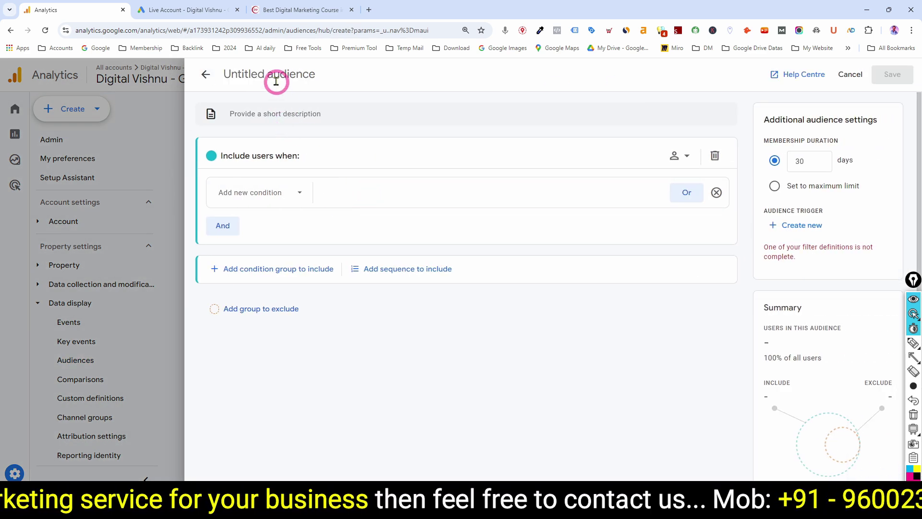
{"action": "type", "text": "Audience from india"}
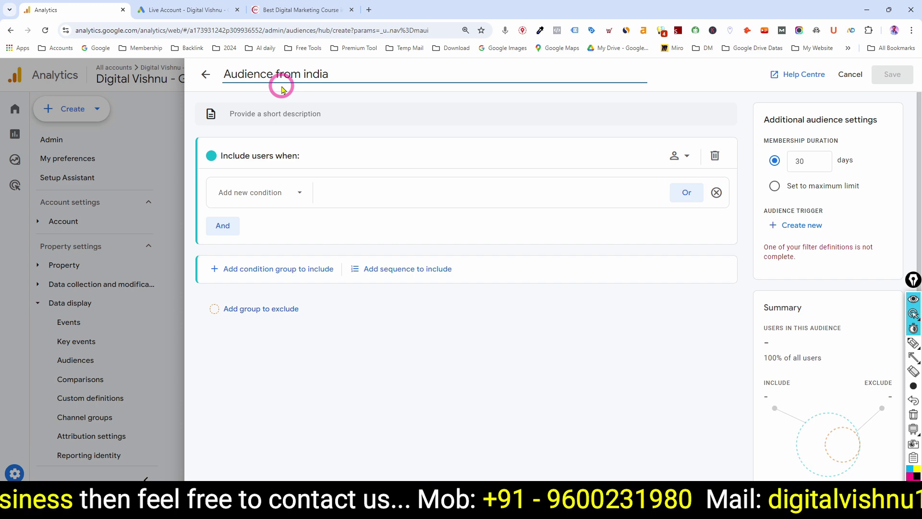
{"action": "left_click", "coordinate": [250, 192]}
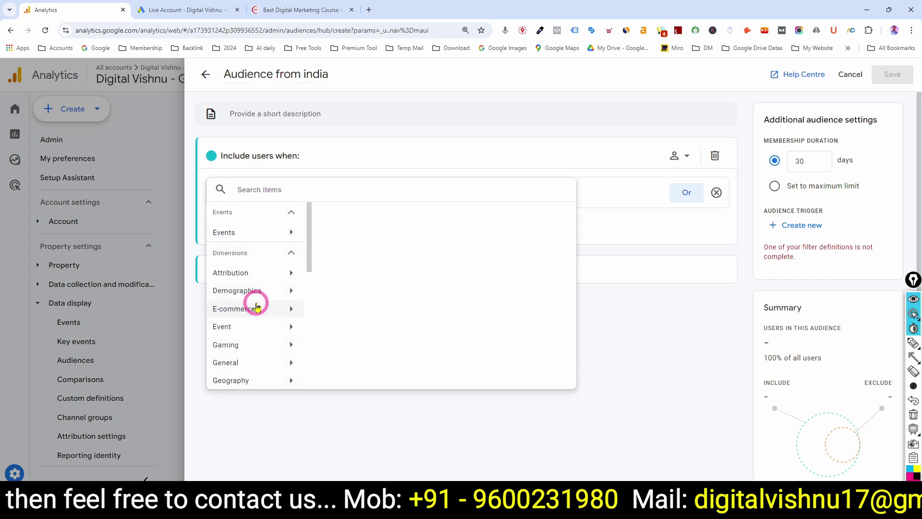
{"action": "scroll", "coordinate": [256, 307], "scroll_direction": "down", "scroll_amount": 3}
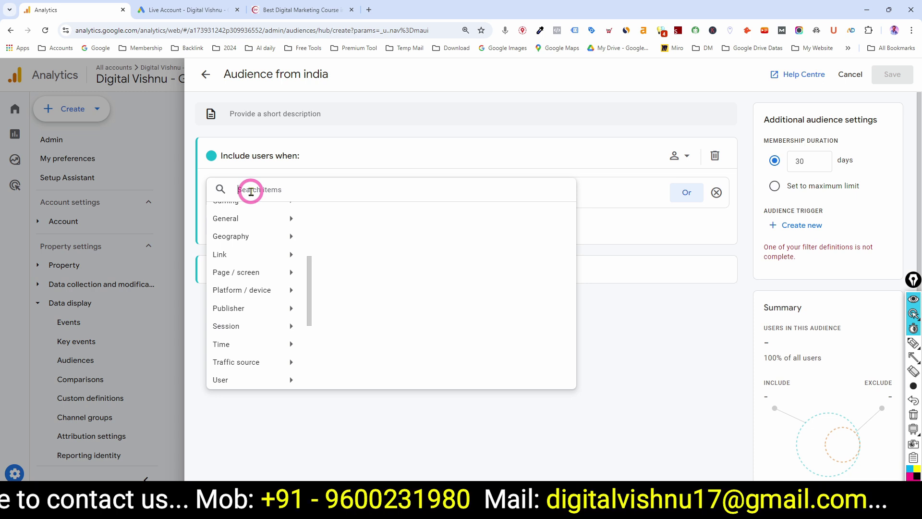
{"action": "type", "text": "geo"}
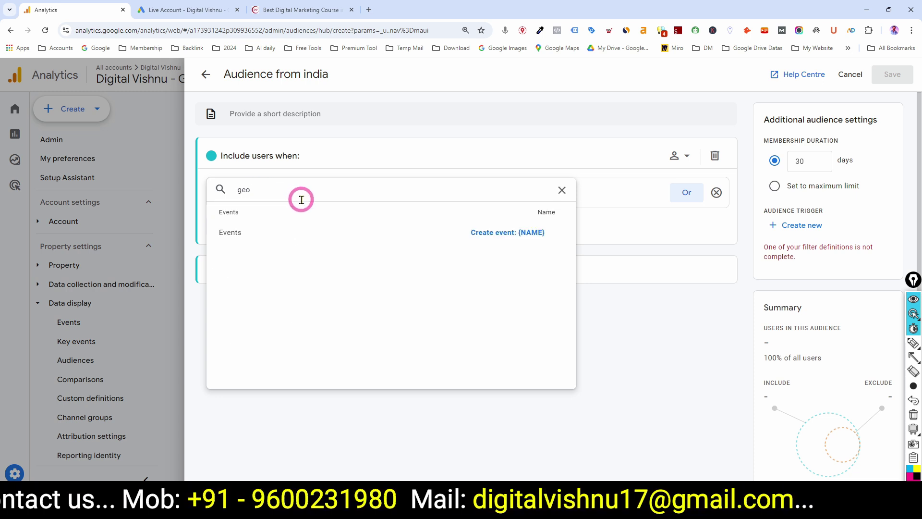
{"action": "key", "text": "BackSpace"}
{"action": "key", "text": "BackSpace"}
{"action": "key", "text": "BackSpace"}
{"action": "type", "text": "pa"}
{"action": "key", "text": "BackSpace"}
{"action": "key", "text": "BackSpace"}
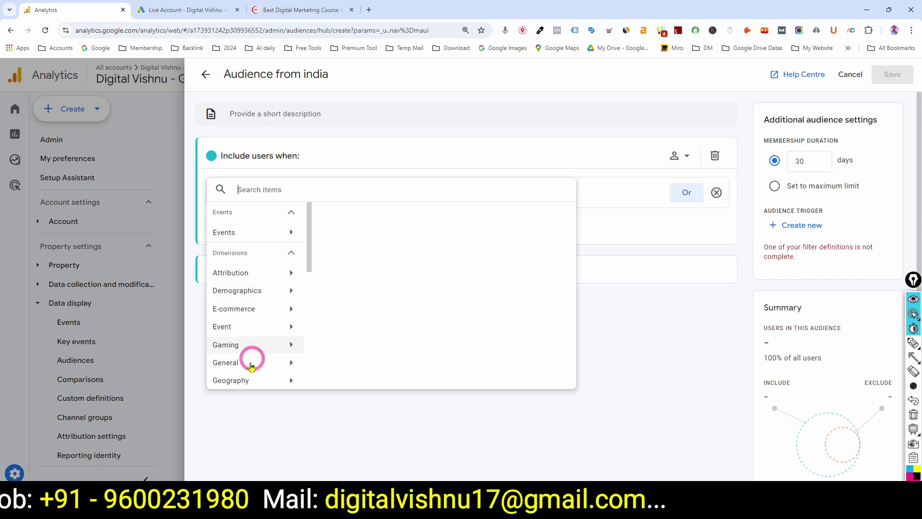
Include users whose Country geography dimension contains India at any point in time, and save the audience.
{"action": "left_click", "coordinate": [221, 387]}
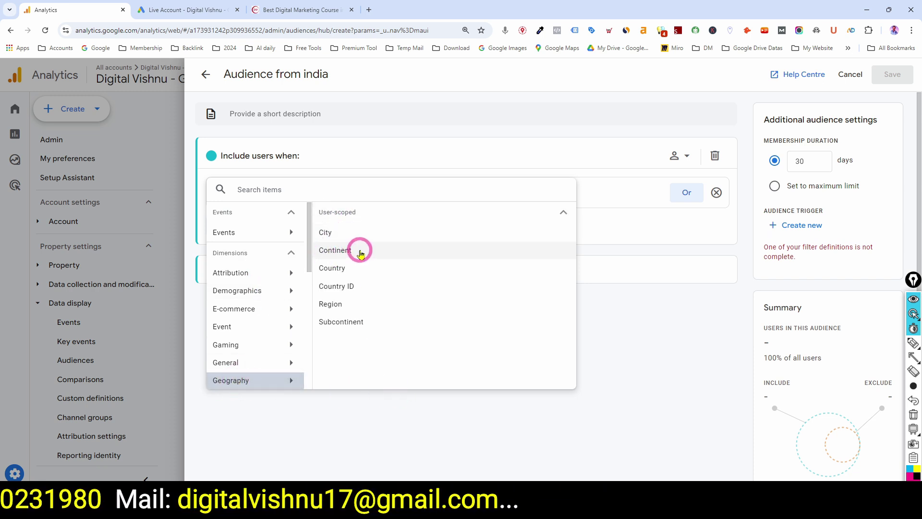
{"action": "left_click", "coordinate": [344, 268]}
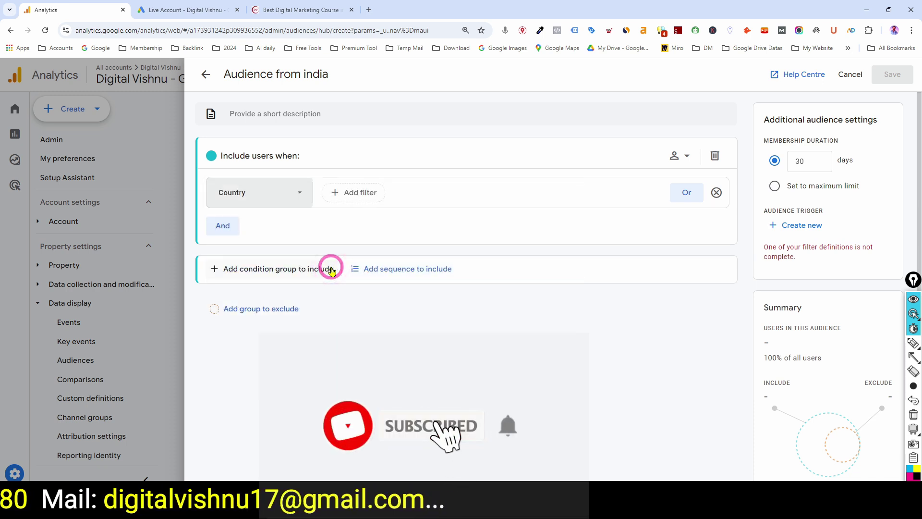
{"action": "left_click", "coordinate": [344, 206]}
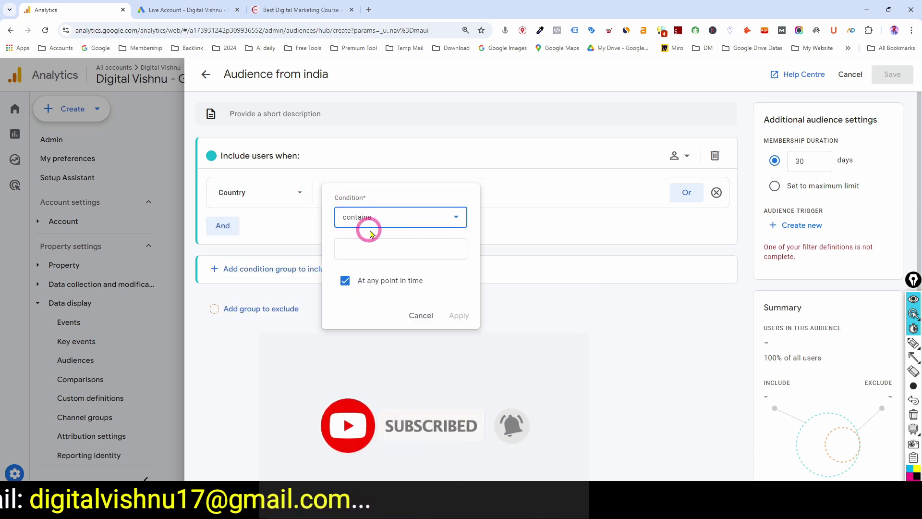
{"action": "left_click", "coordinate": [360, 252]}
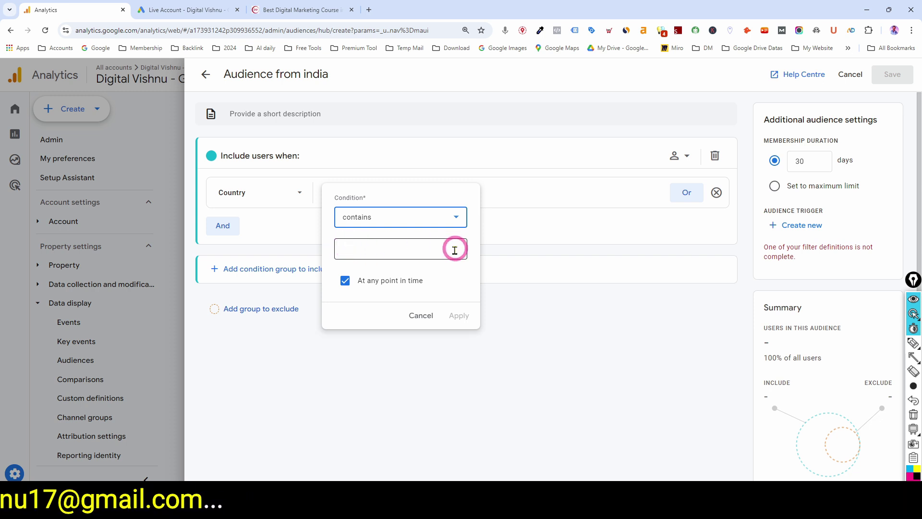
{"action": "left_click", "coordinate": [388, 248]}
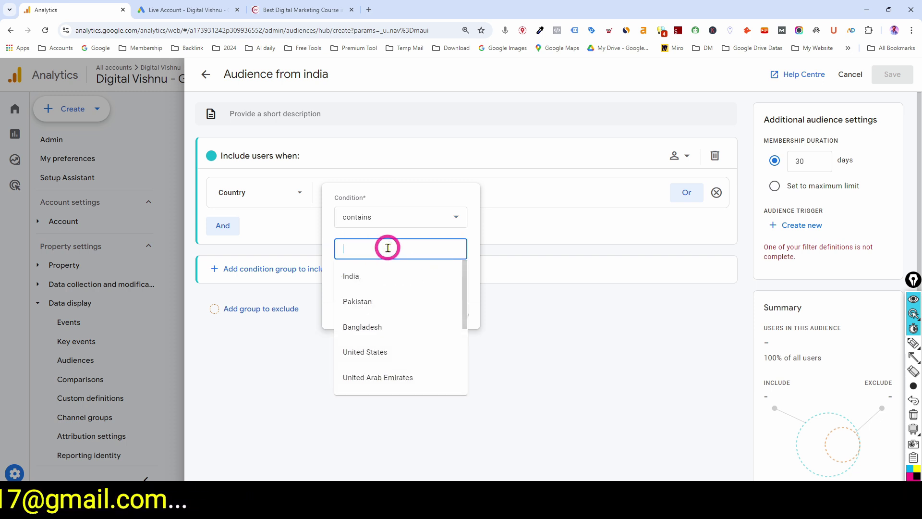
{"action": "left_click", "coordinate": [360, 277]}
{"action": "left_click", "coordinate": [459, 315]}
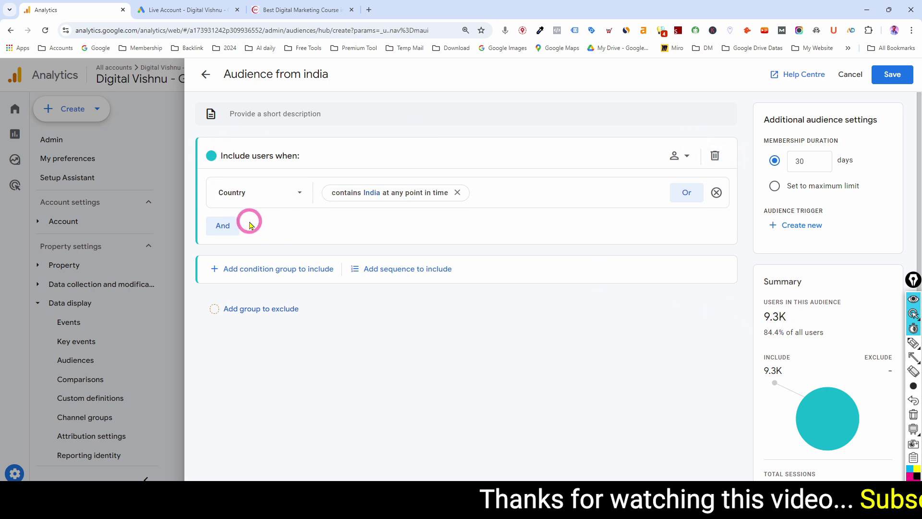
{"action": "left_click", "coordinate": [892, 77]}
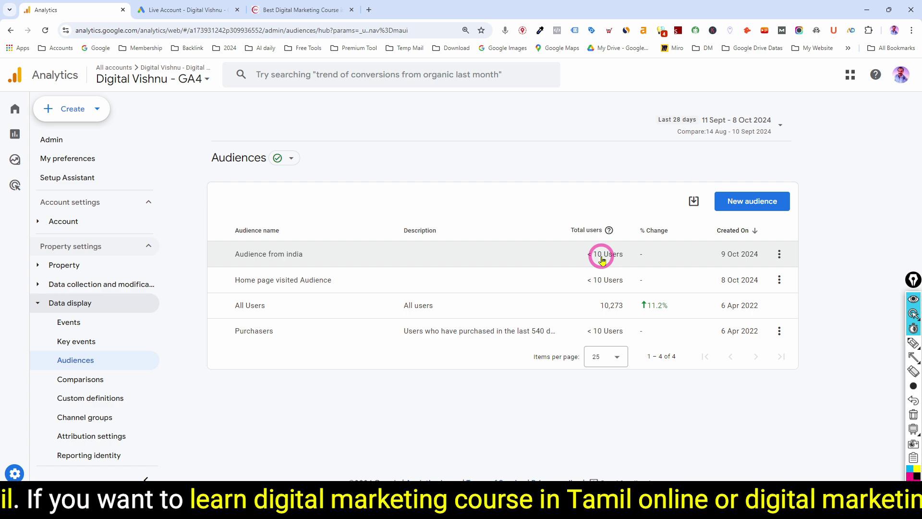
Switch to Google Ads and open the Audience manager in the shared library.
{"action": "left_click", "coordinate": [173, 10]}
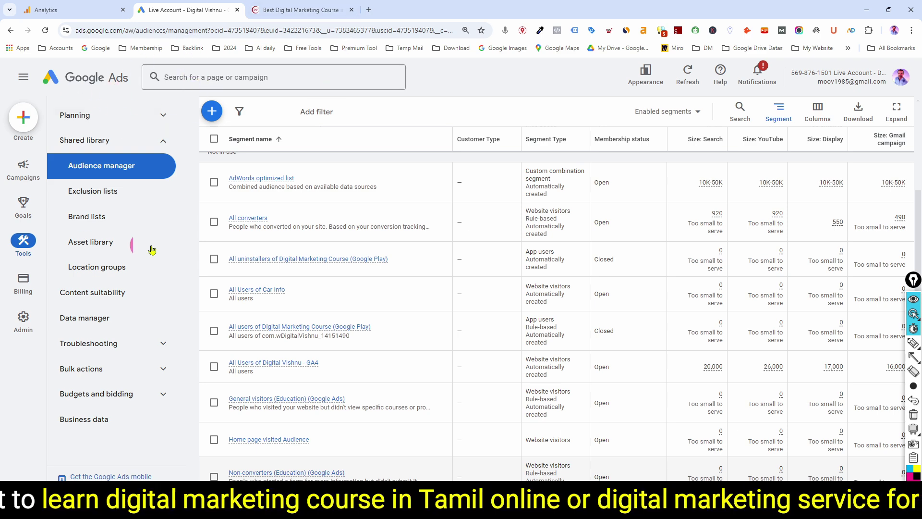
{"action": "left_click", "coordinate": [23, 245]}
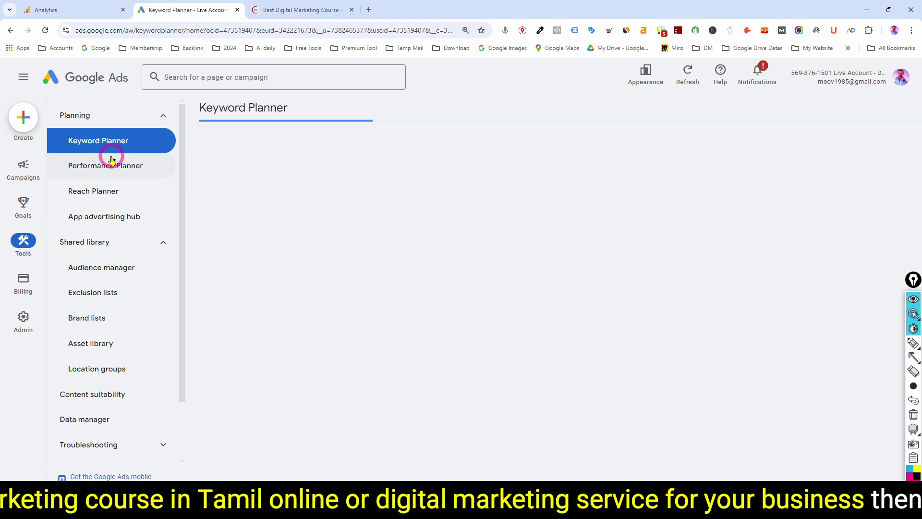
{"action": "mouse_move", "coordinate": [24, 206]}
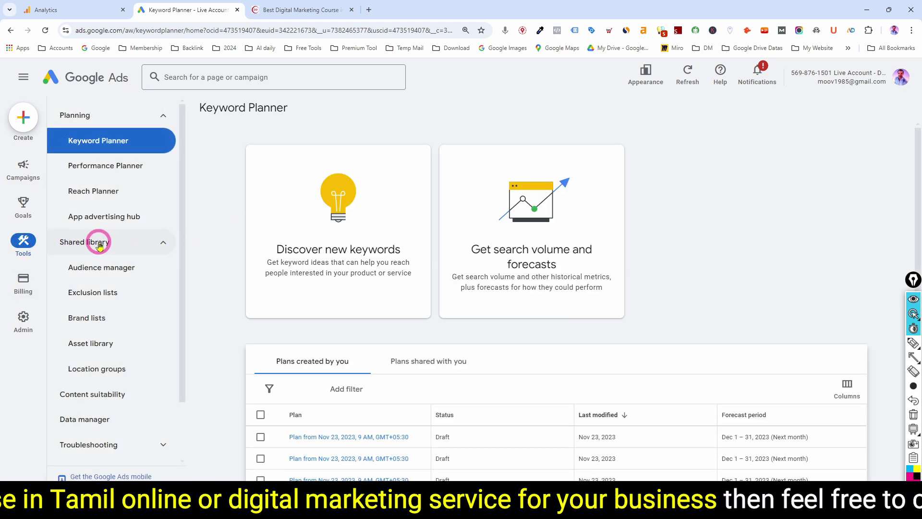
{"action": "left_click", "coordinate": [104, 270]}
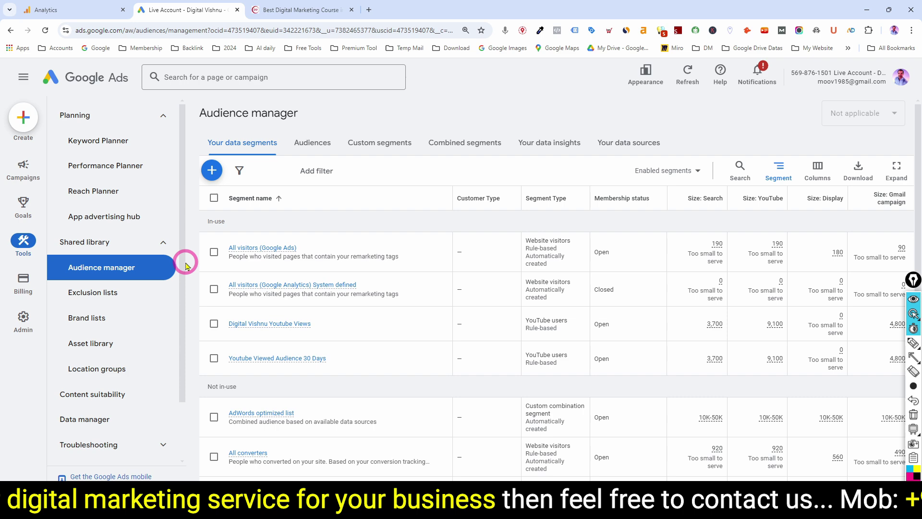
{"action": "left_click", "coordinate": [212, 171]}
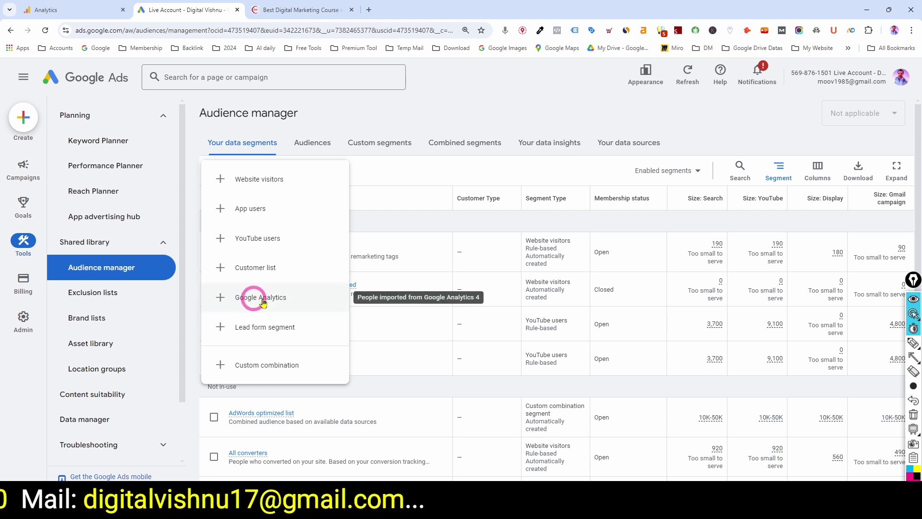
{"action": "left_click", "coordinate": [240, 299]}
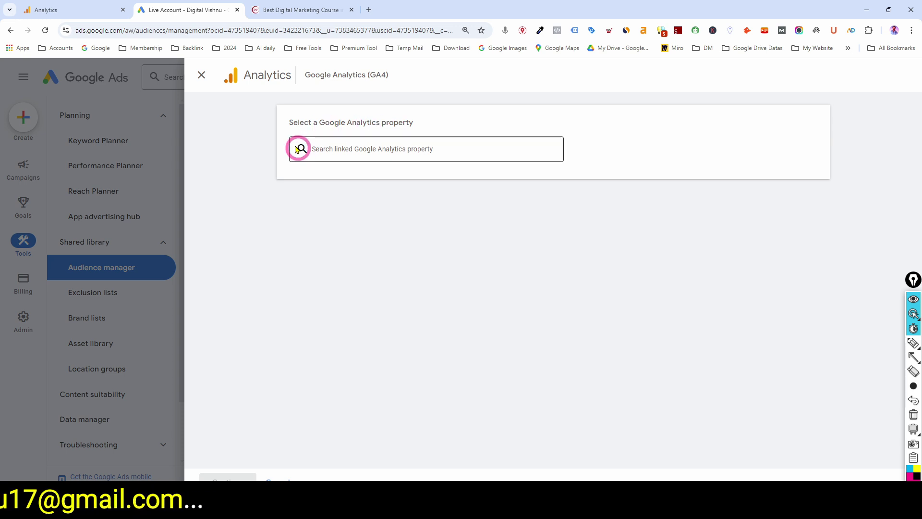
{"action": "left_click", "coordinate": [370, 149]}
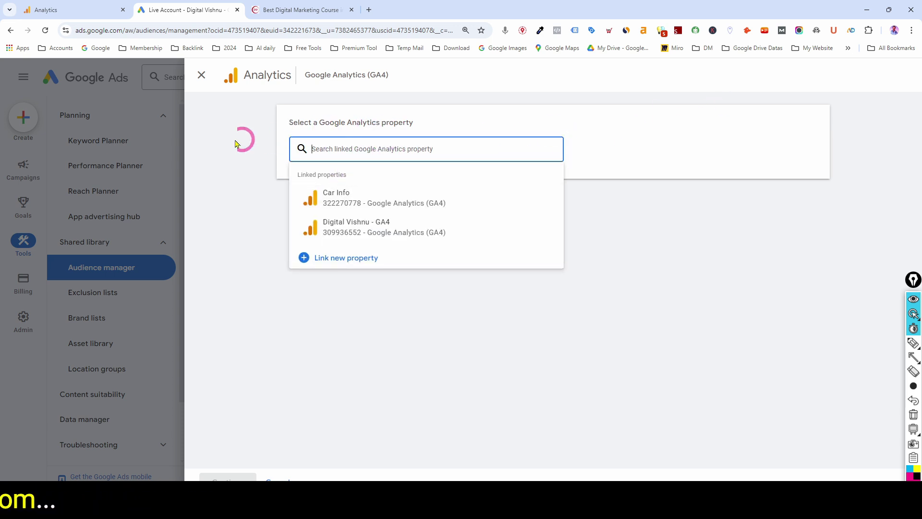
{"action": "left_click", "coordinate": [202, 75]}
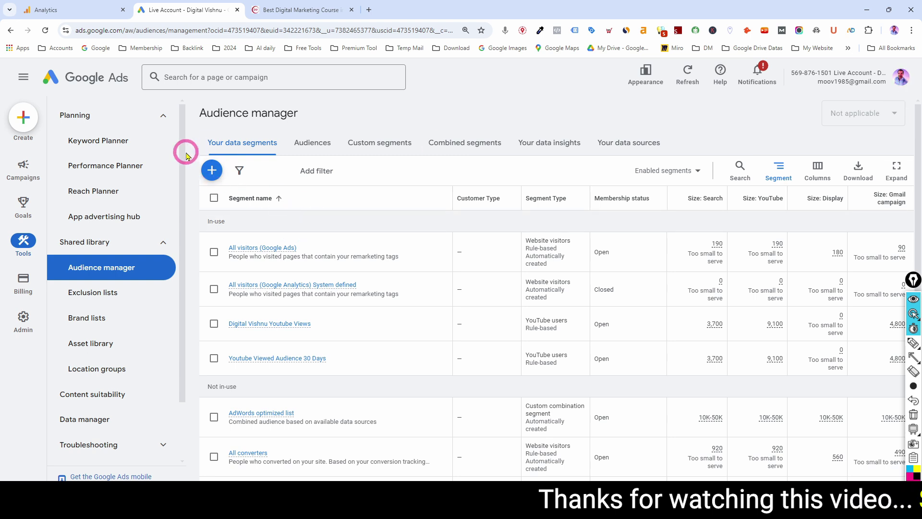
Start a new Google Analytics data segment with the Digital Vishnu - GA4 property and continue to its audience builder.
{"action": "left_click", "coordinate": [212, 171]}
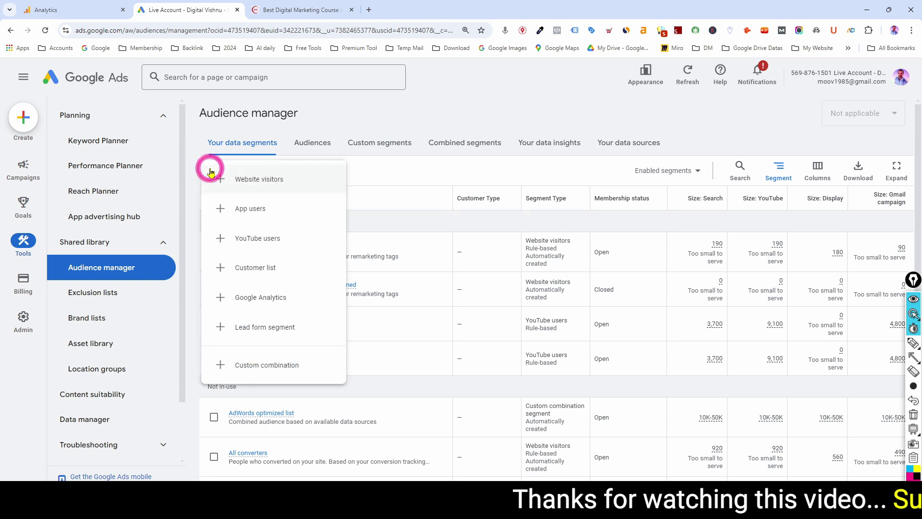
{"action": "left_click", "coordinate": [263, 298]}
{"action": "left_click", "coordinate": [350, 150]}
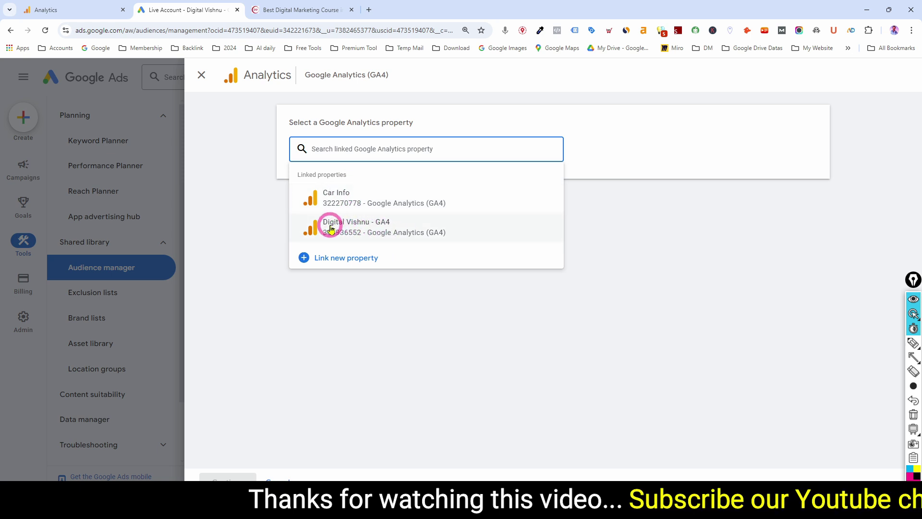
{"action": "left_click", "coordinate": [365, 225]}
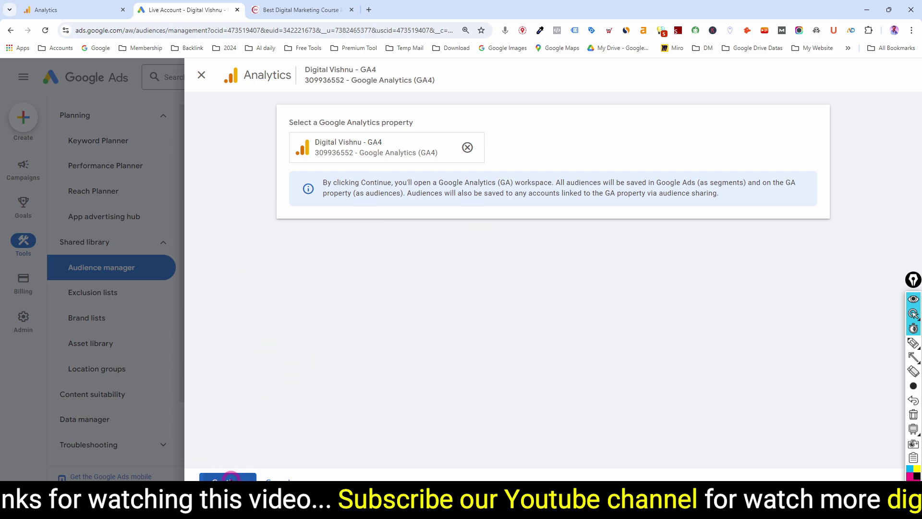
{"action": "left_click", "coordinate": [230, 478]}
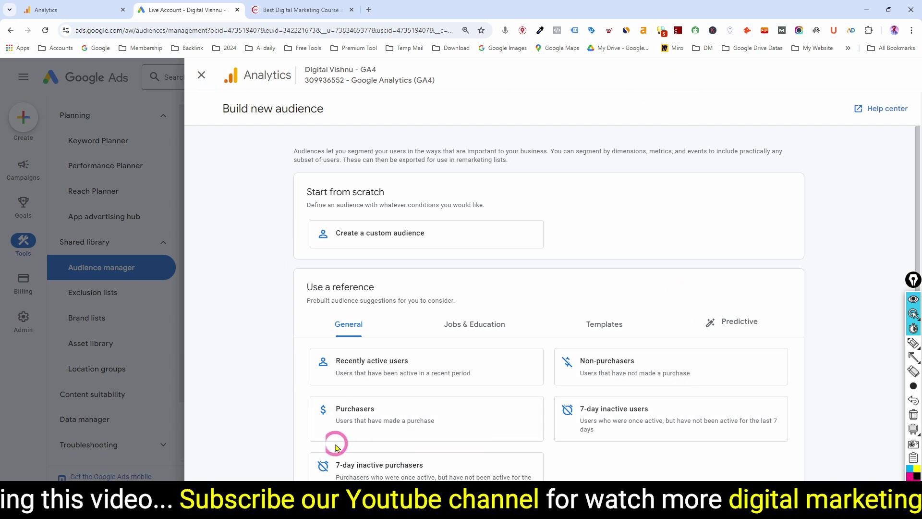
{"action": "left_click", "coordinate": [913, 356]}
{"action": "left_click", "coordinate": [913, 342]}
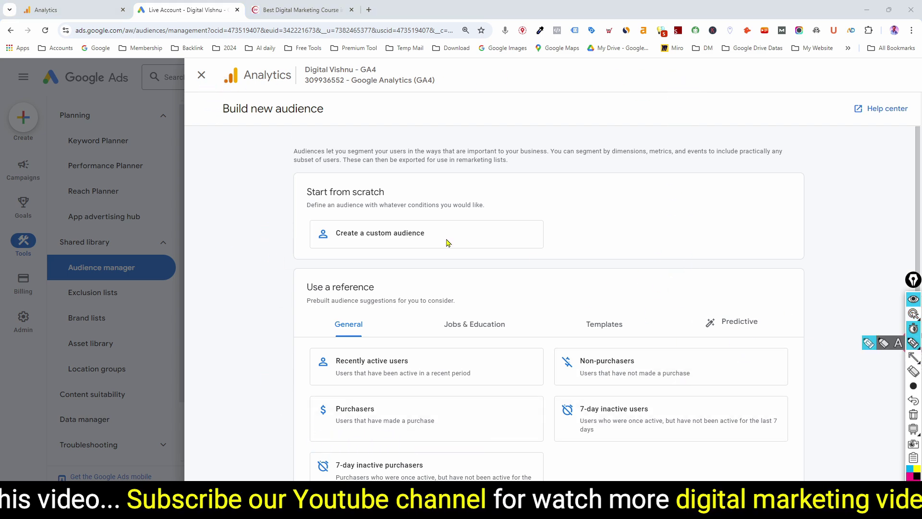
{"action": "mouse_move", "coordinate": [417, 226]}
{"action": "left_mouse_down"}
{"action": "mouse_move", "coordinate": [318, 220]}
{"action": "mouse_move", "coordinate": [336, 263]}
{"action": "mouse_move", "coordinate": [447, 231]}
{"action": "mouse_move", "coordinate": [380, 217]}
{"action": "left_mouse_up"}
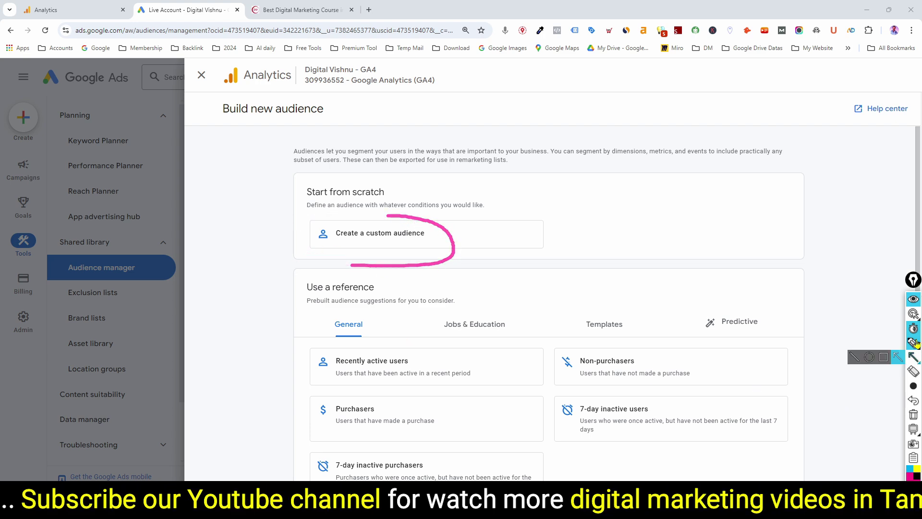
{"action": "left_click", "coordinate": [913, 314]}
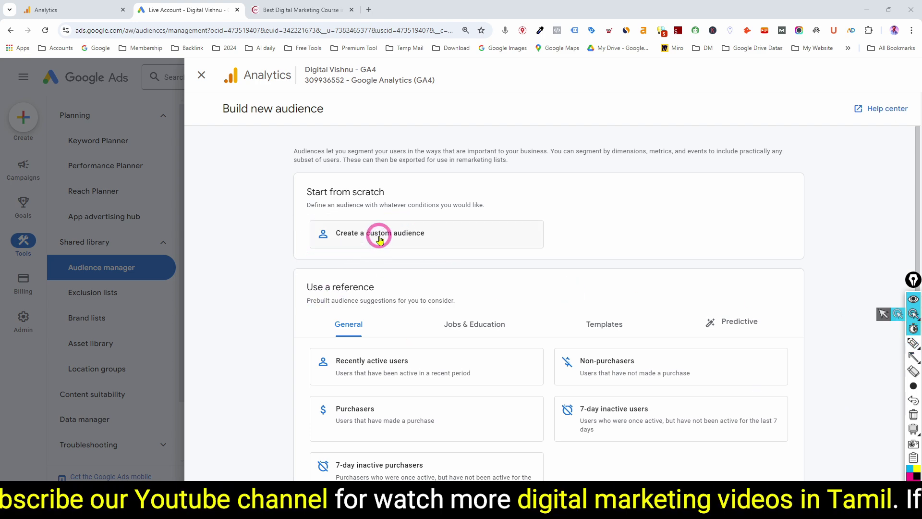
Create a custom audience from scratch and name it Audience from India.
{"action": "left_click", "coordinate": [379, 235]}
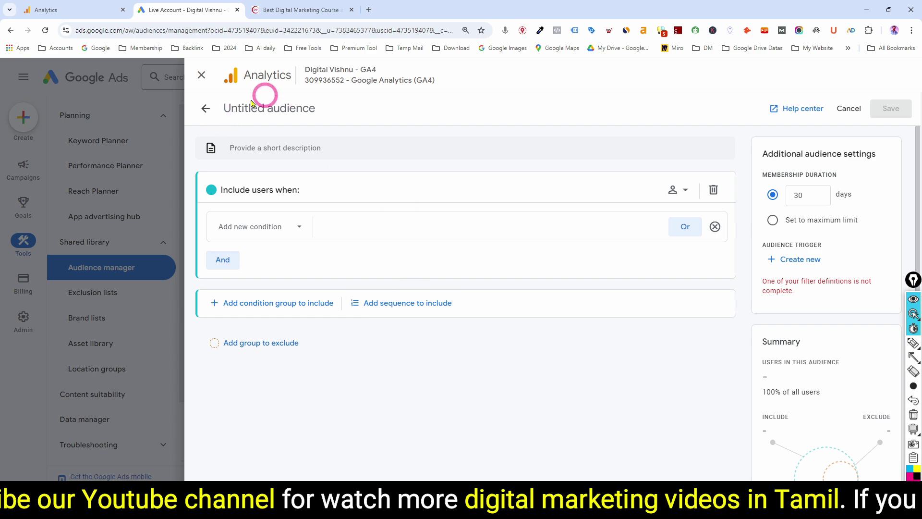
{"action": "left_click", "coordinate": [230, 106]}
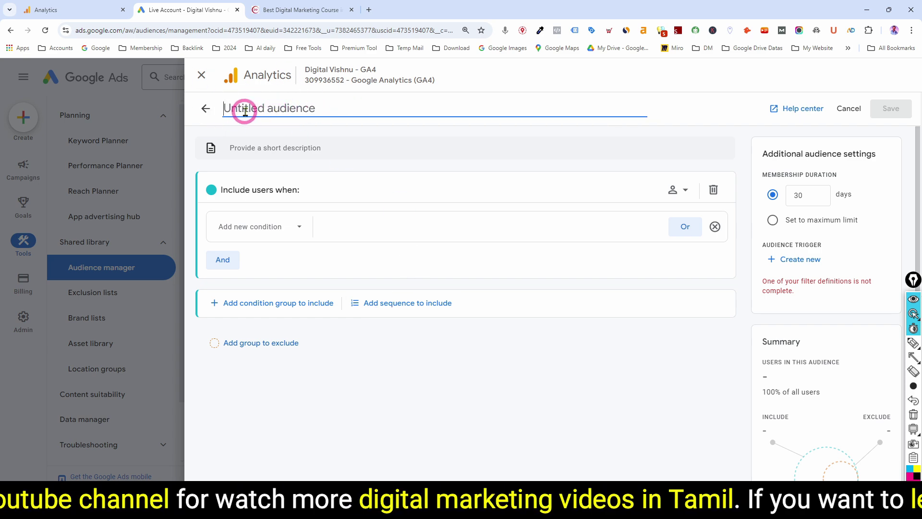
{"action": "type", "text": "Audience from India"}
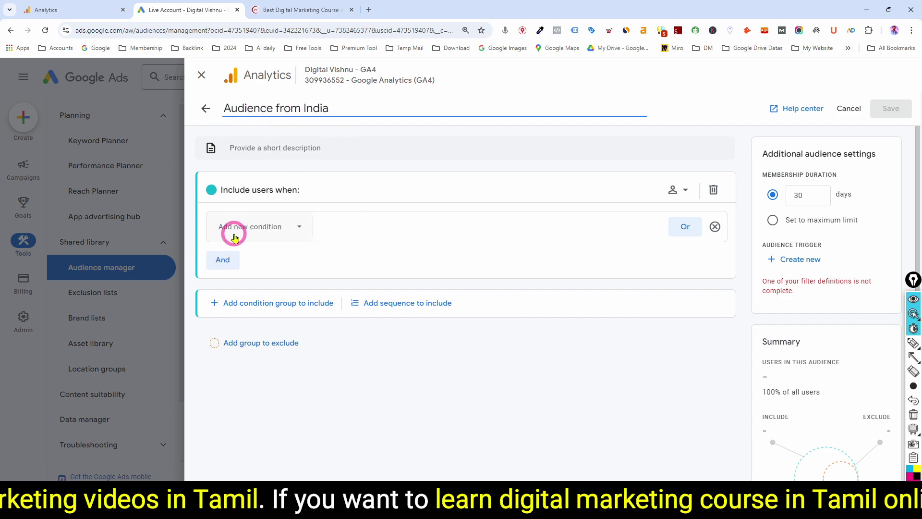
Include users whose Country geography dimension contains India at any point in time, then save the audience and finish the segment.
{"action": "left_click", "coordinate": [258, 234]}
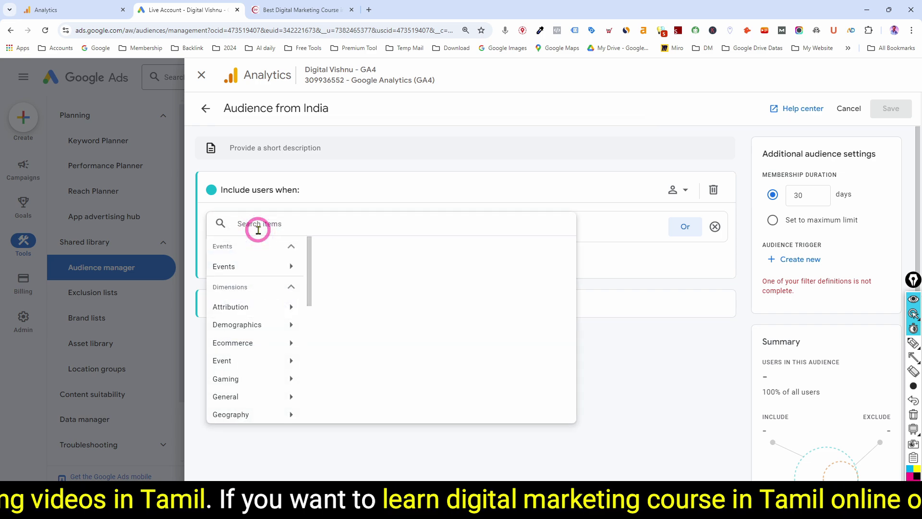
{"action": "mouse_move", "coordinate": [239, 416]}
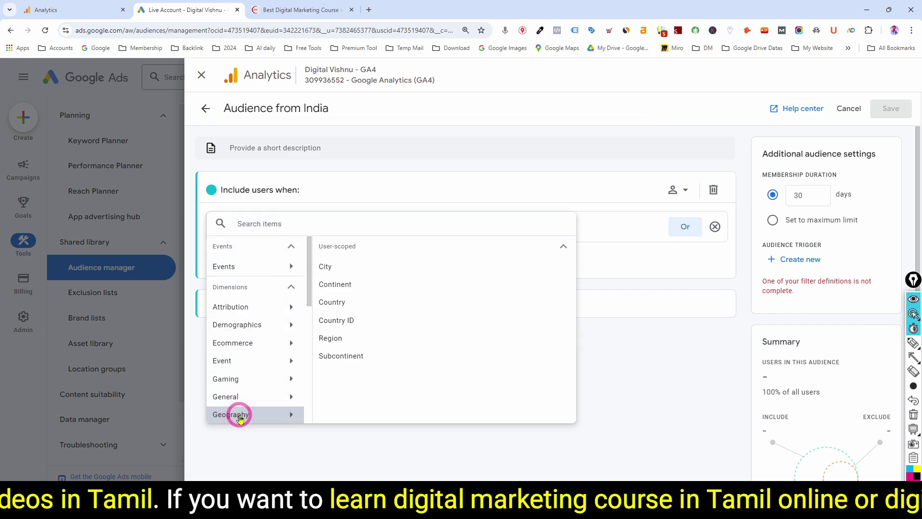
{"action": "left_click", "coordinate": [331, 302]}
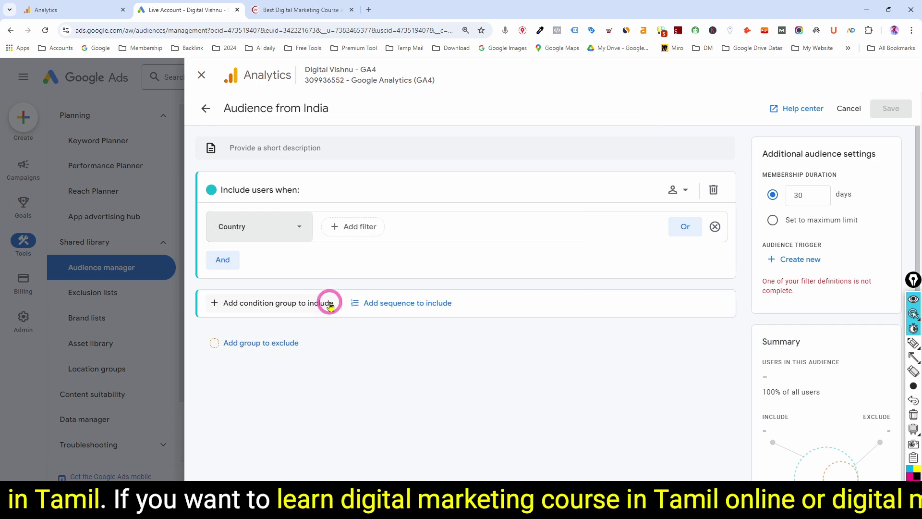
{"action": "left_click", "coordinate": [355, 231]}
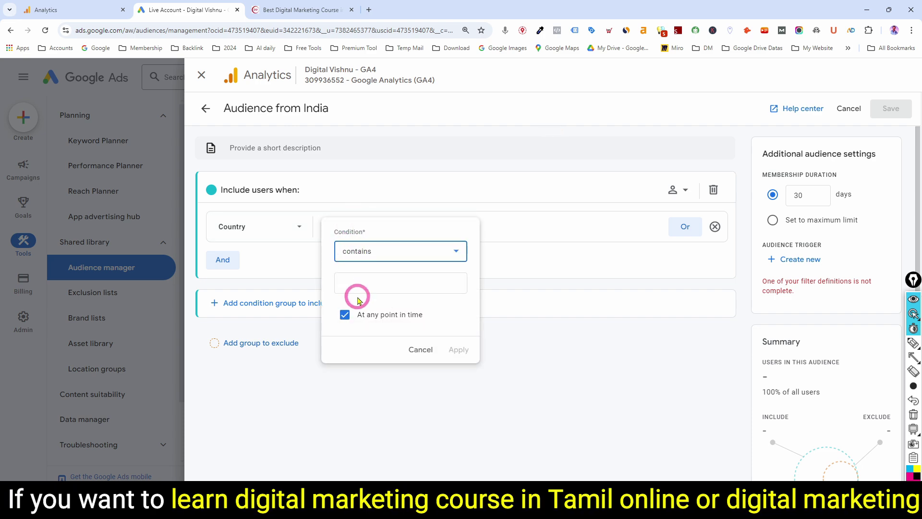
{"action": "left_click", "coordinate": [415, 282]}
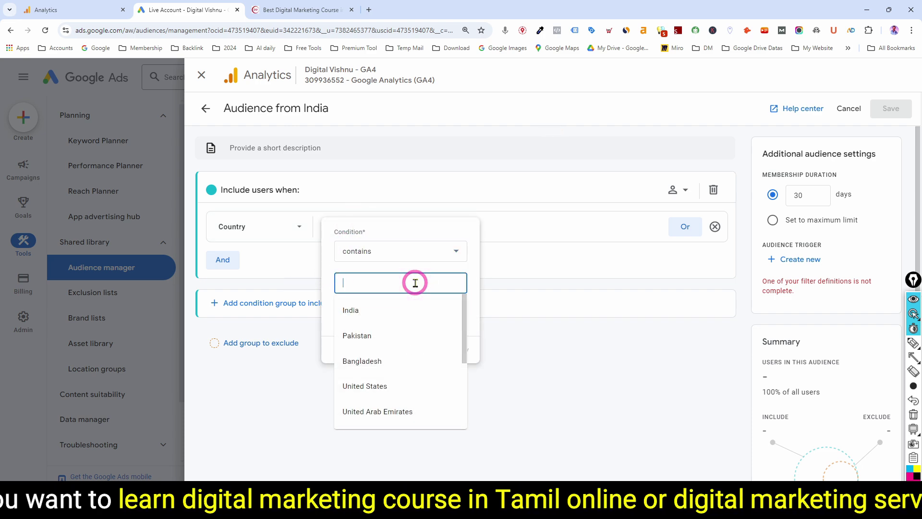
{"action": "left_click", "coordinate": [353, 309]}
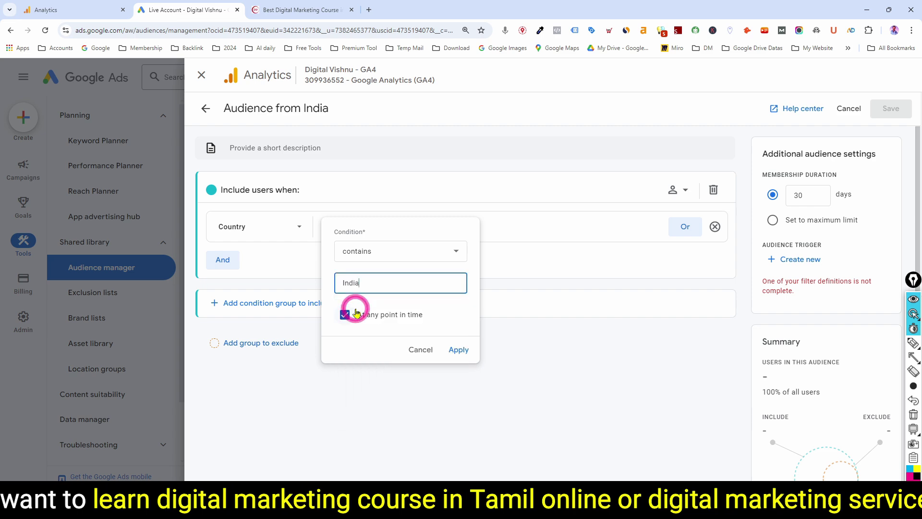
{"action": "left_click", "coordinate": [458, 355]}
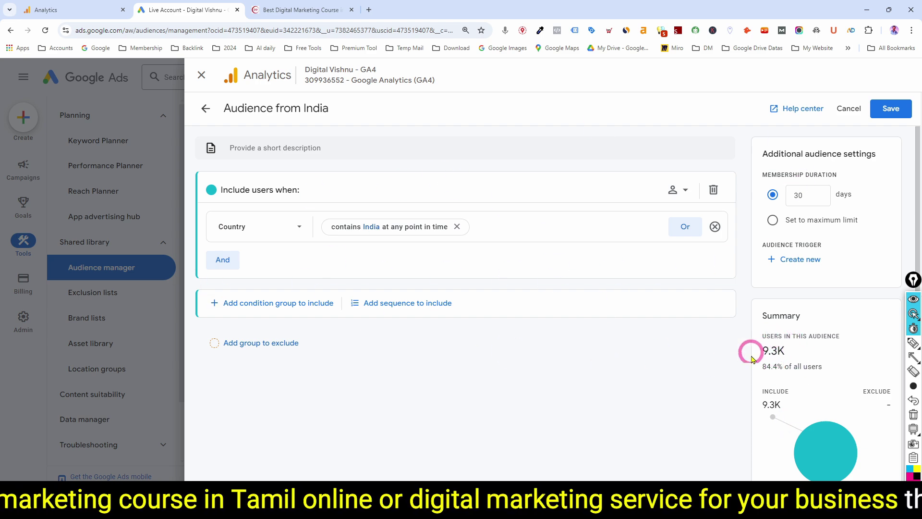
{"action": "left_click", "coordinate": [890, 112]}
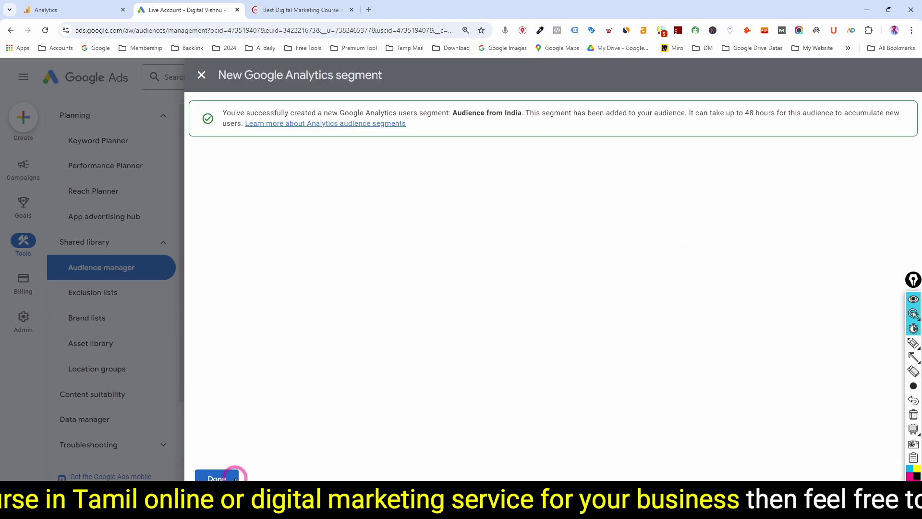
{"action": "left_click", "coordinate": [217, 478]}
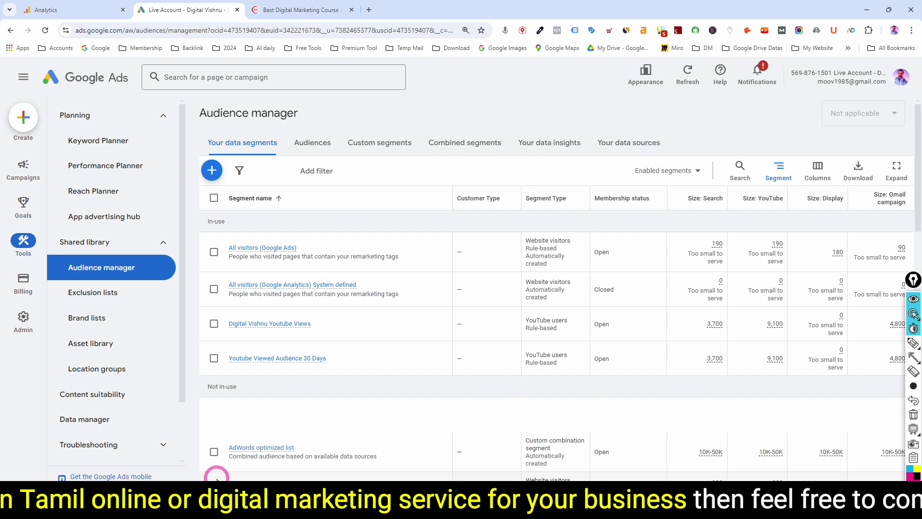
Select the Audience from India segment among the segments not in use.
{"action": "scroll", "coordinate": [387, 373], "scroll_direction": "down", "scroll_amount": 2}
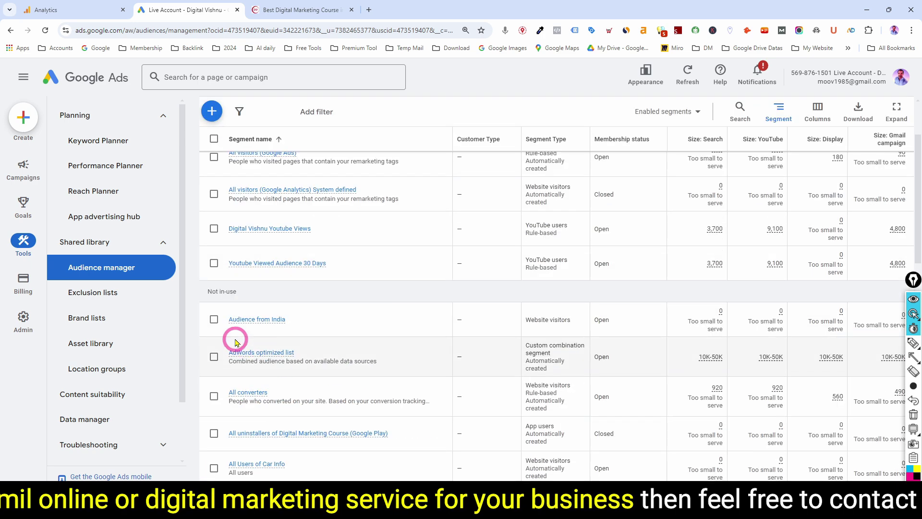
{"action": "mouse_move", "coordinate": [259, 320]}
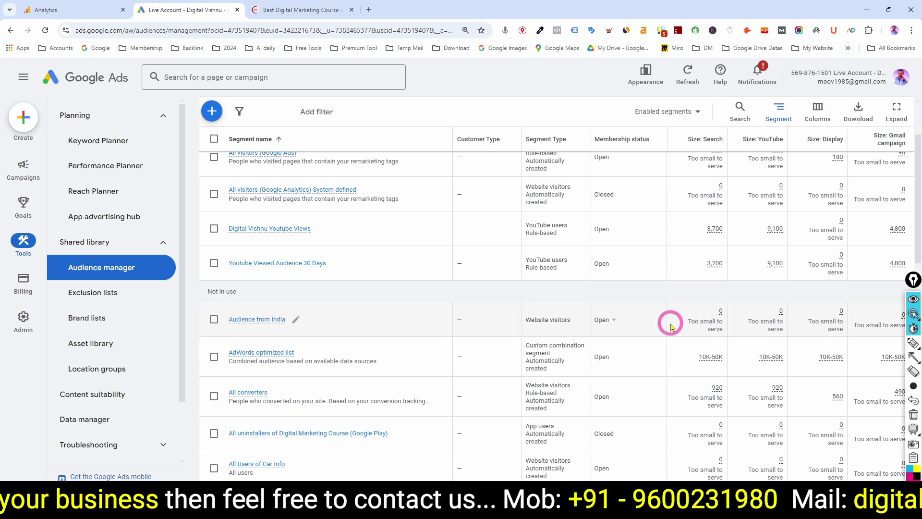
{"action": "left_click", "coordinate": [214, 320]}
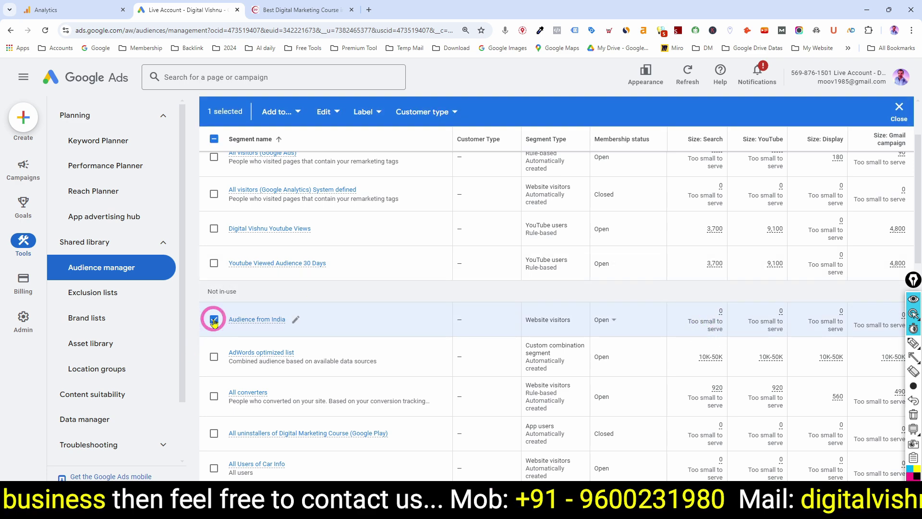